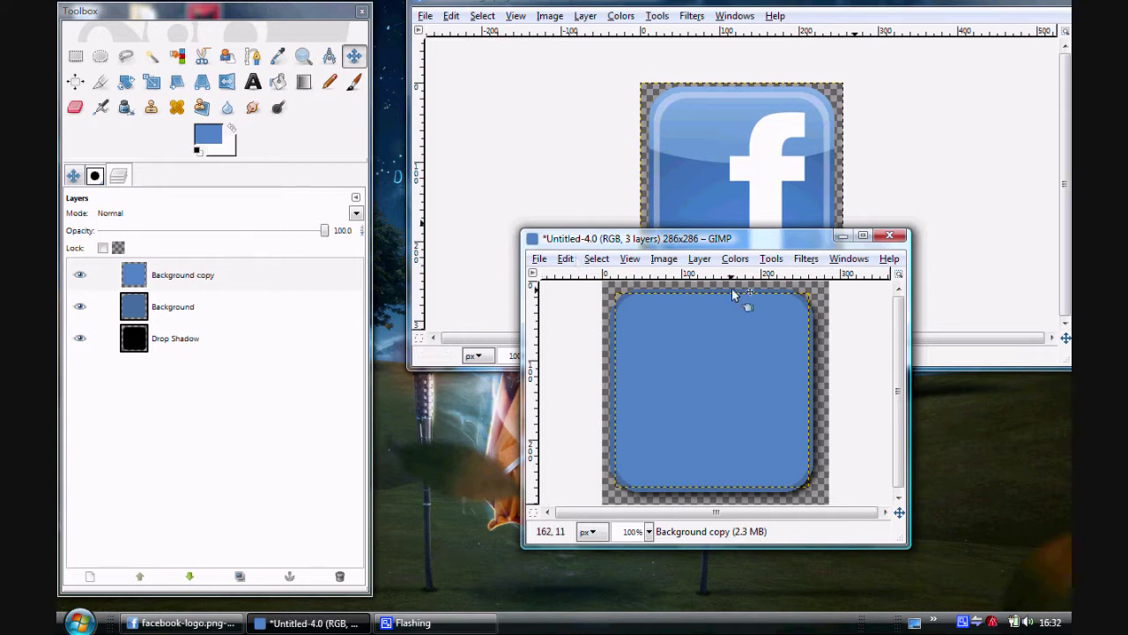
# Step: Create a new blank white image of 256x256 pixels
pyautogui.moveTo(737, 247); pyautogui.dragTo(751, 297)
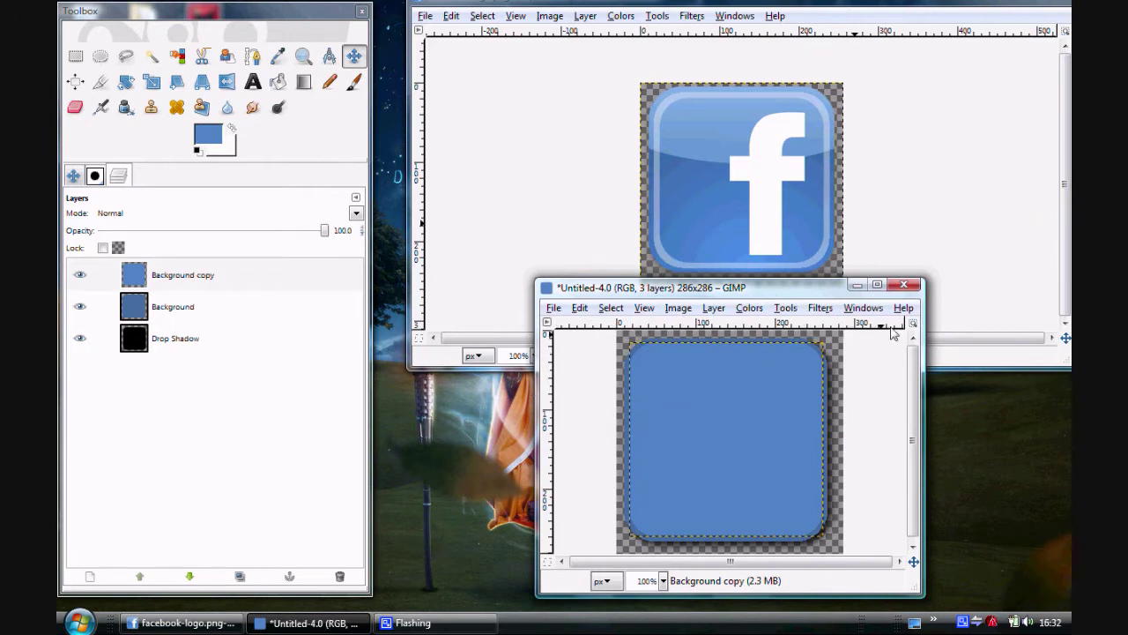
pyautogui.click(424, 17)
pyautogui.click(440, 32)
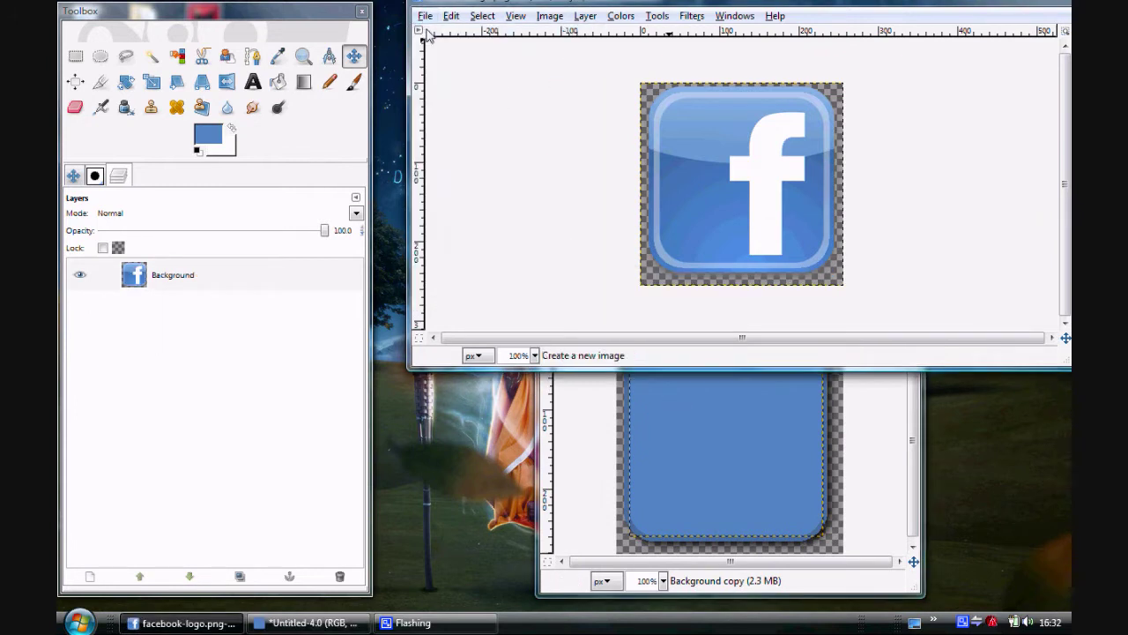
pyautogui.click(656, 407)
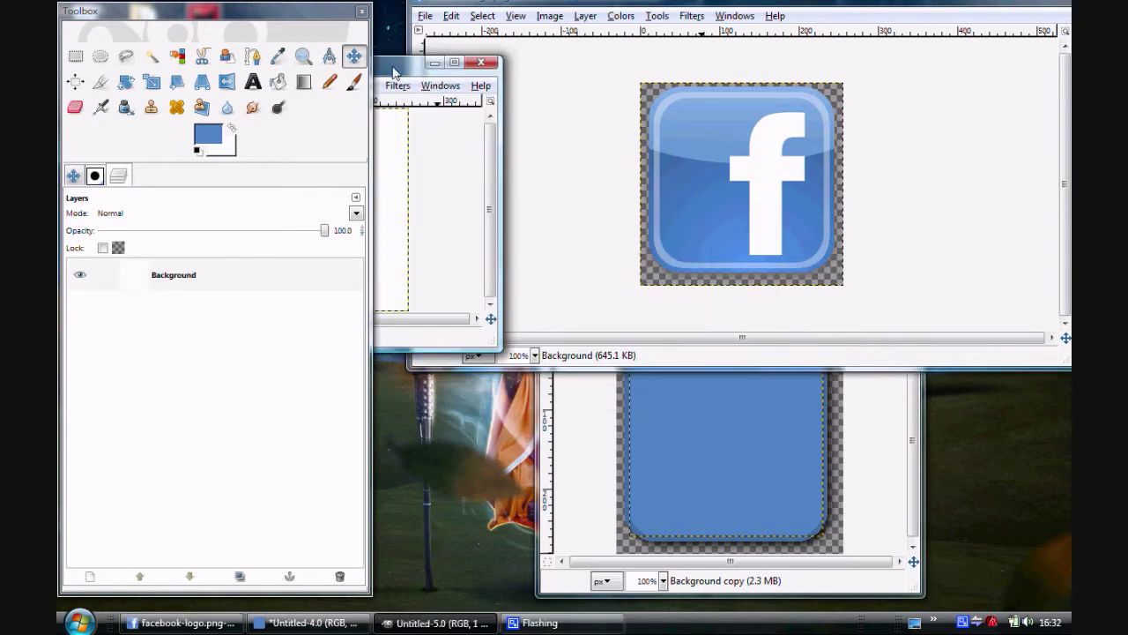
# Step: Apply Round Corners to a copy with edge radius 40, shadow offsets 5 and blur radius 15, and delete the copy's bottom white layer
pyautogui.click(751, 145)
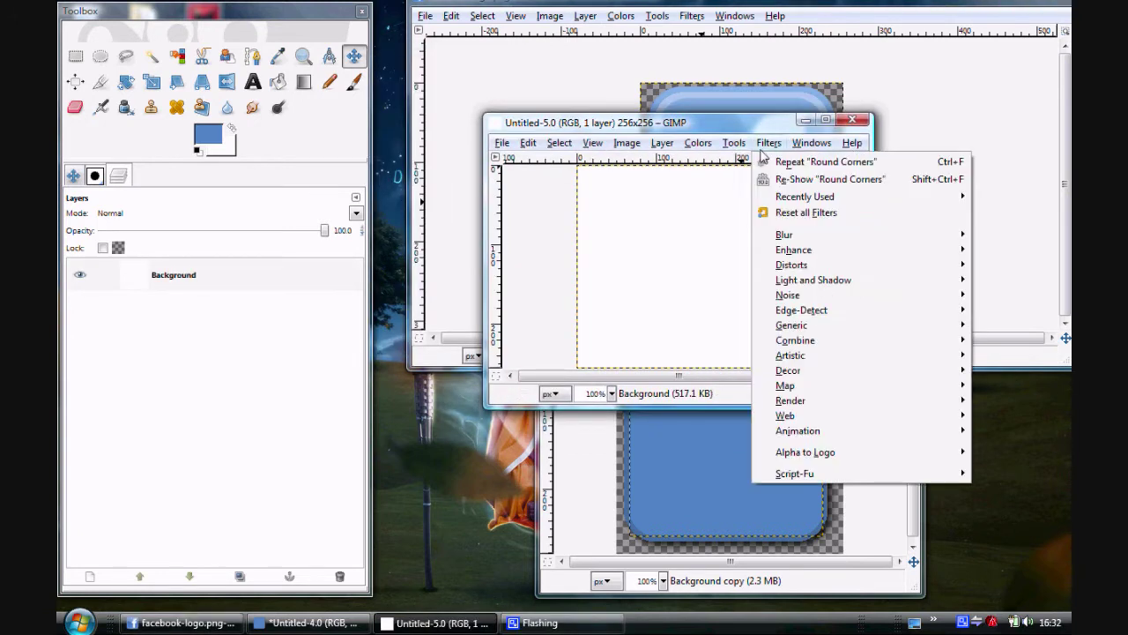
pyautogui.moveTo(814, 403)
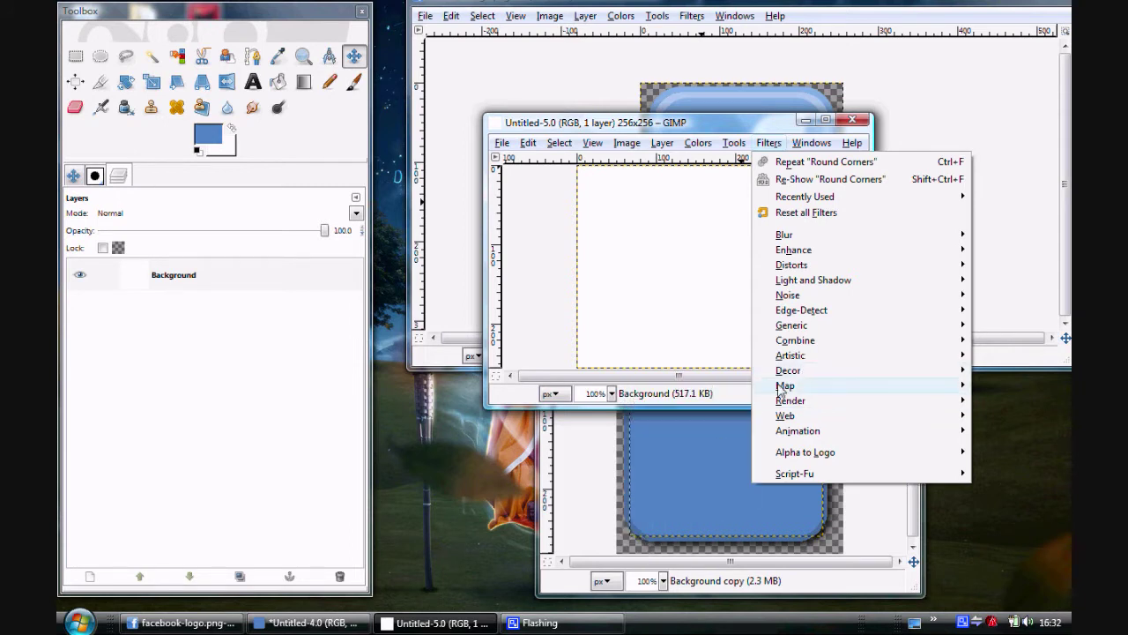
pyautogui.moveTo(786, 374)
pyautogui.click(684, 446)
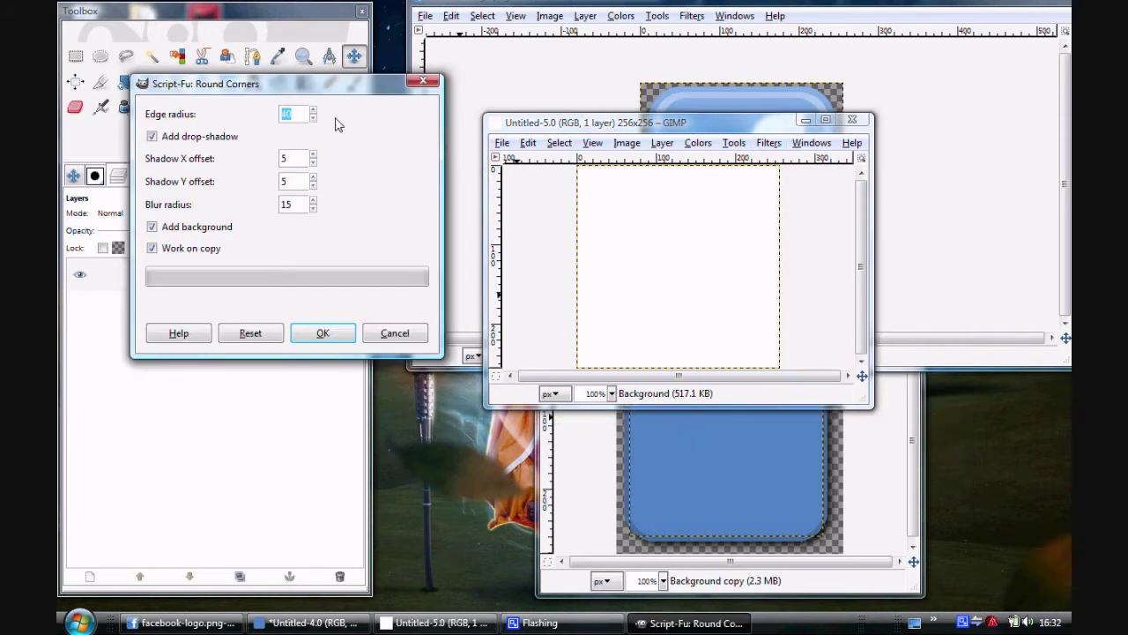
pyautogui.click(323, 332)
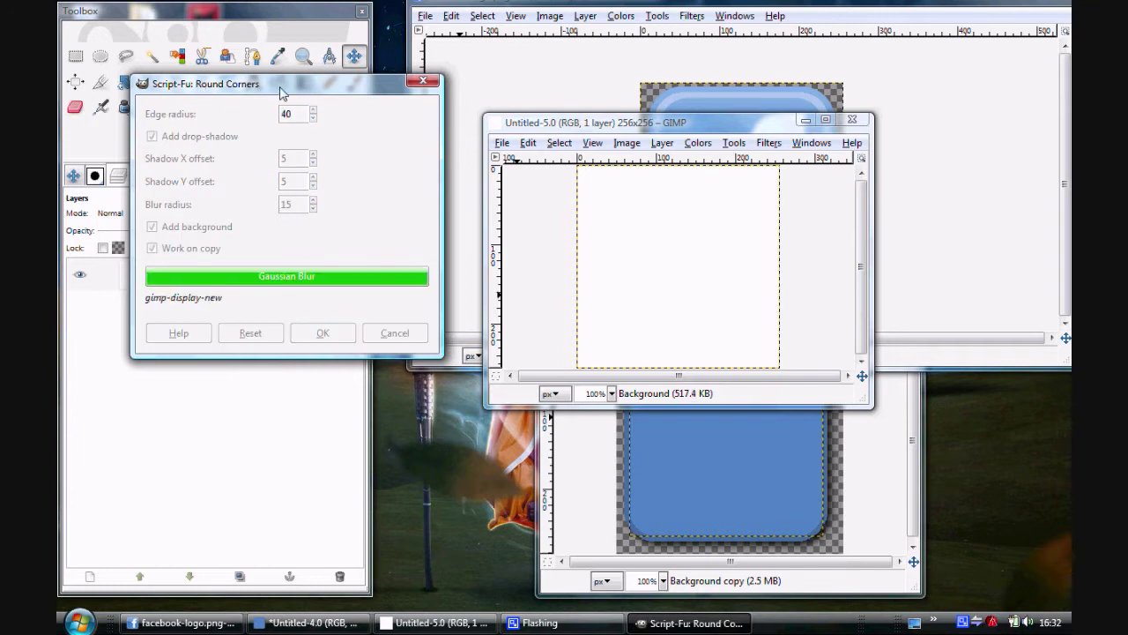
pyautogui.click(218, 329)
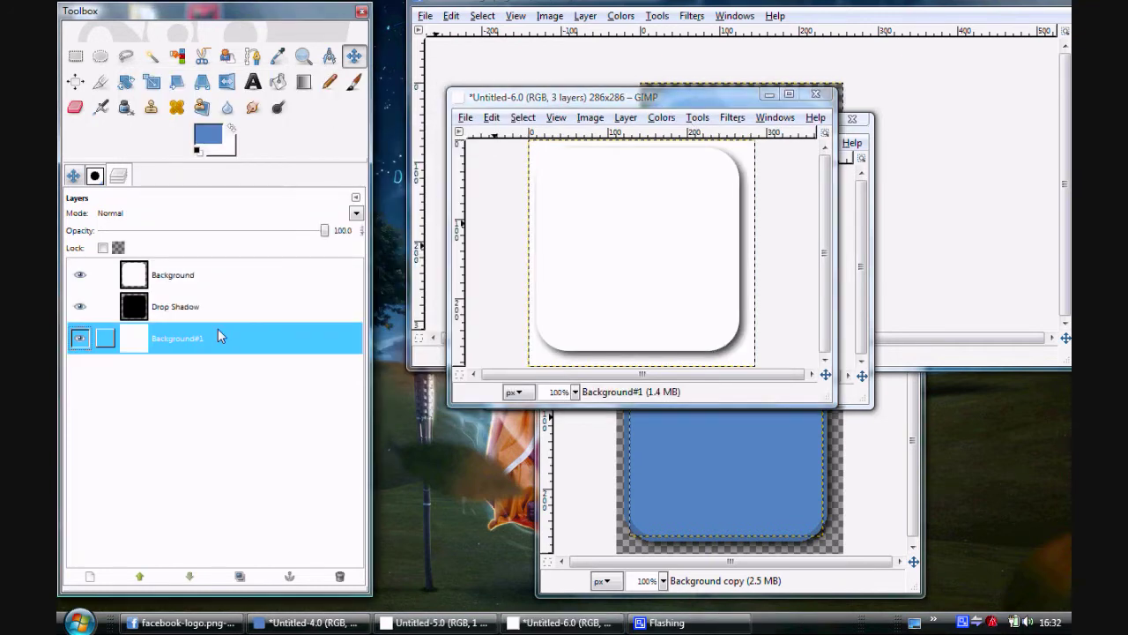
pyautogui.click(340, 575)
# Step: Close the white rounded image without saving, close the blank image, and return to the blue rounded square image
pyautogui.moveTo(641, 100); pyautogui.dragTo(737, 259)
pyautogui.click(904, 254)
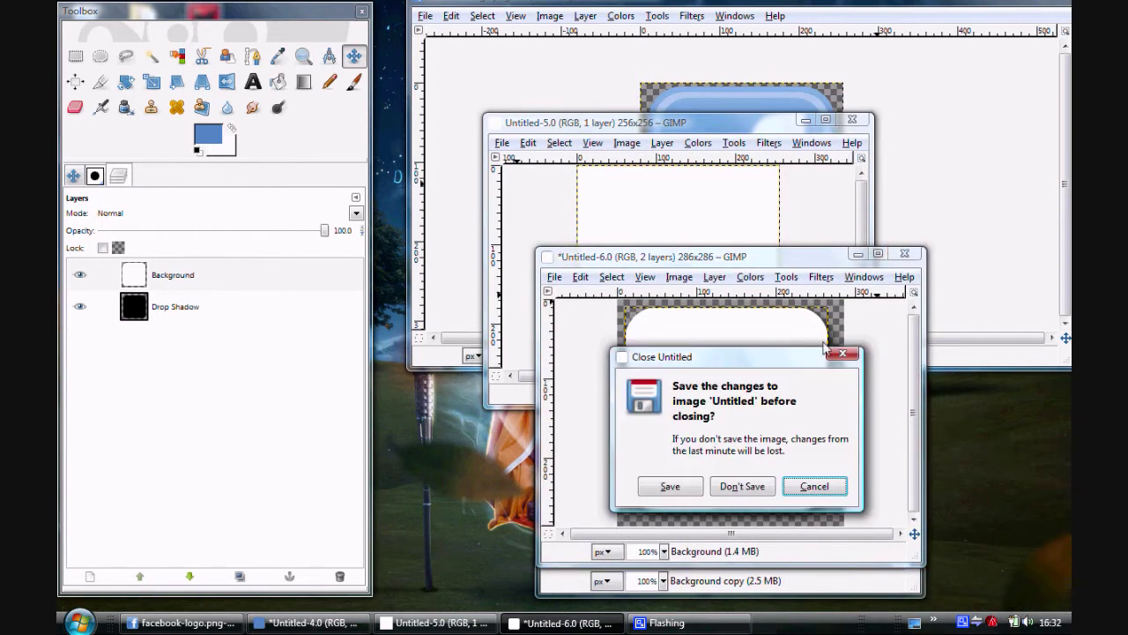
pyautogui.click(742, 488)
pyautogui.click(841, 123)
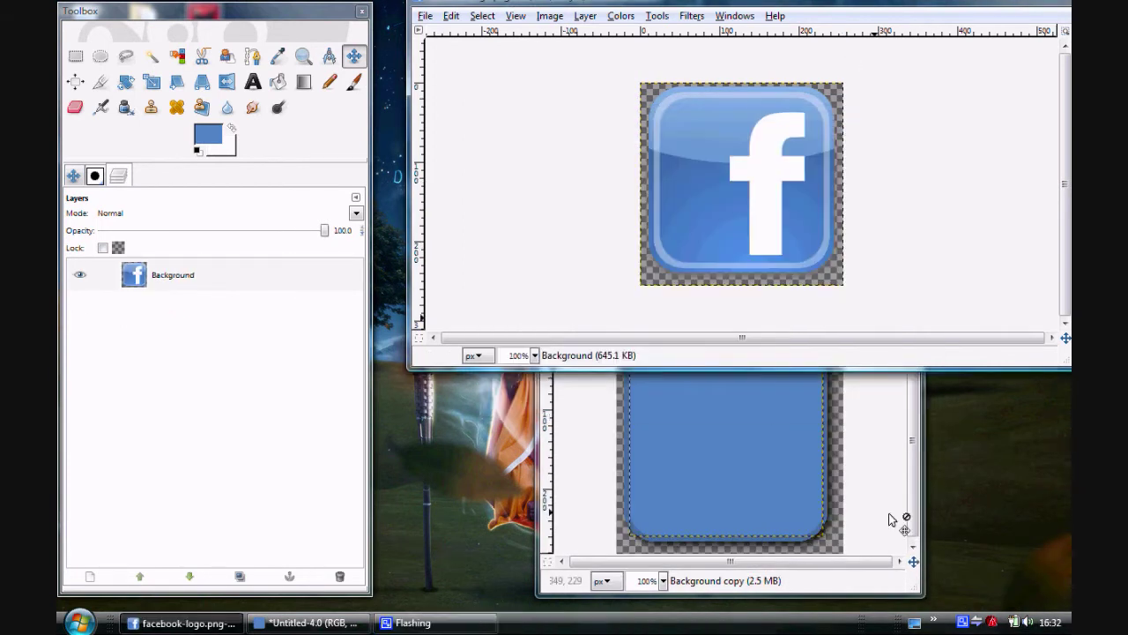
pyautogui.click(898, 551)
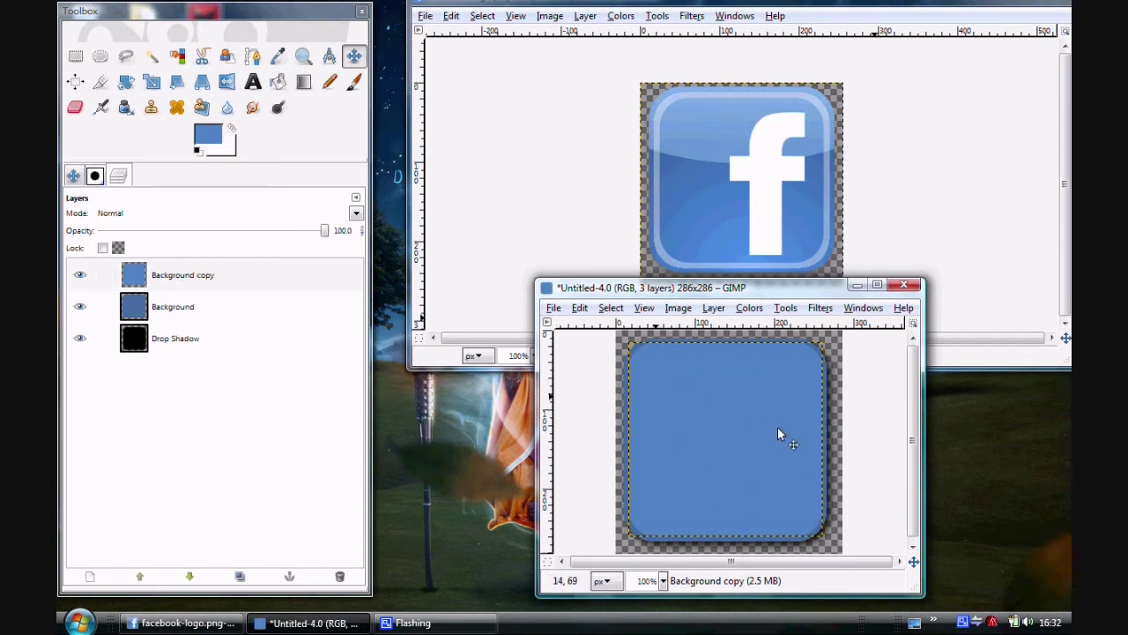
pyautogui.click(75, 56)
pyautogui.click(865, 409)
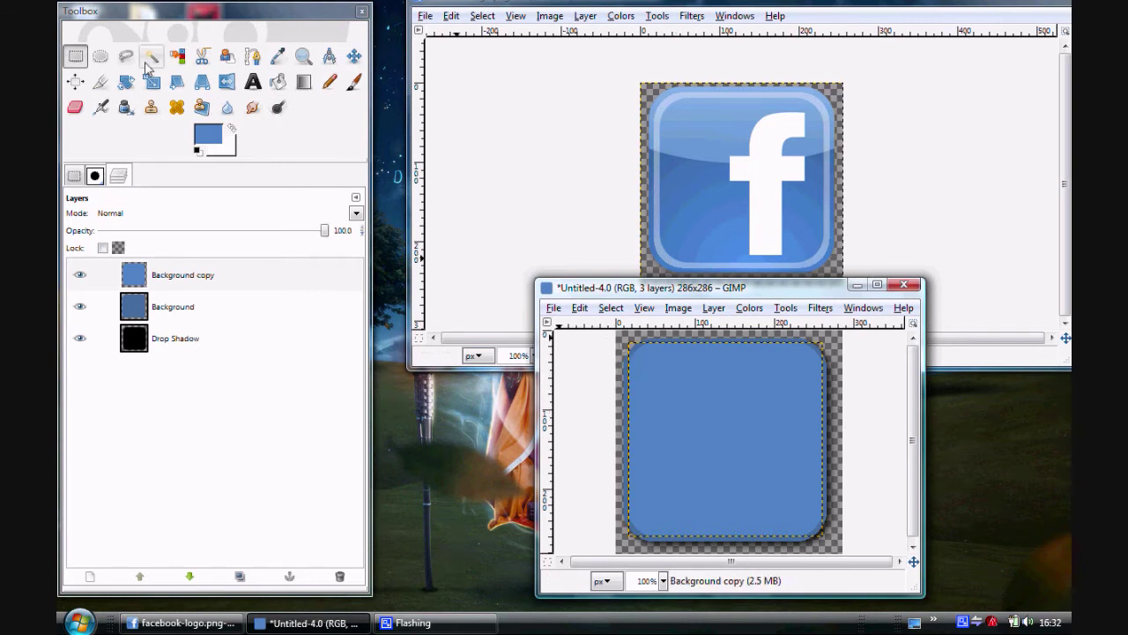
pyautogui.click(126, 81)
pyautogui.click(730, 441)
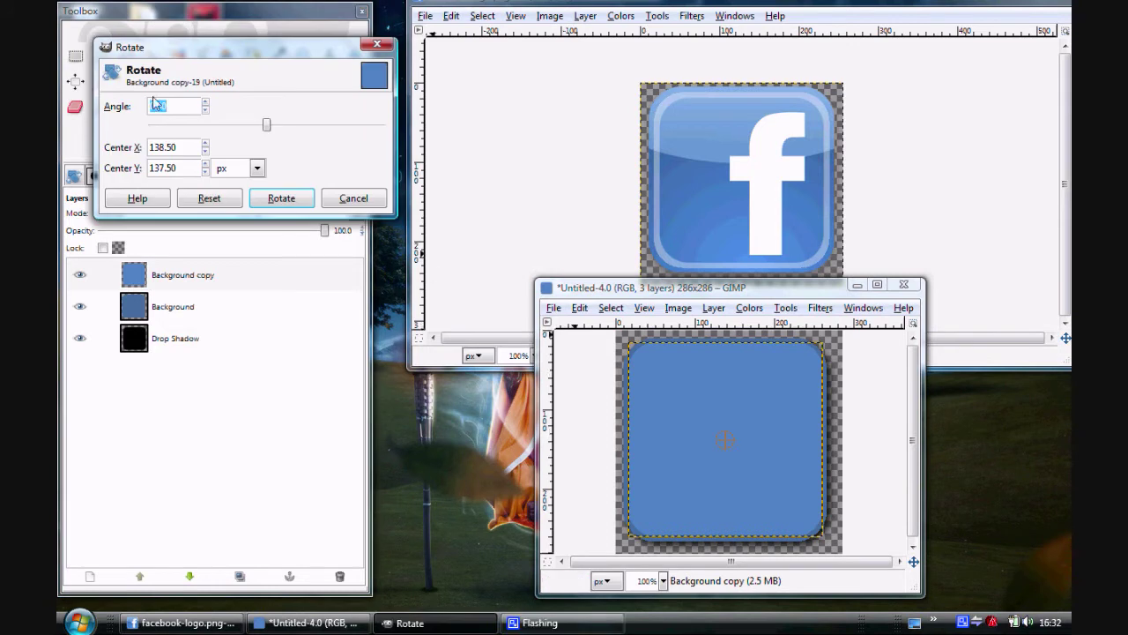
pyautogui.click(328, 196)
pyautogui.click(150, 81)
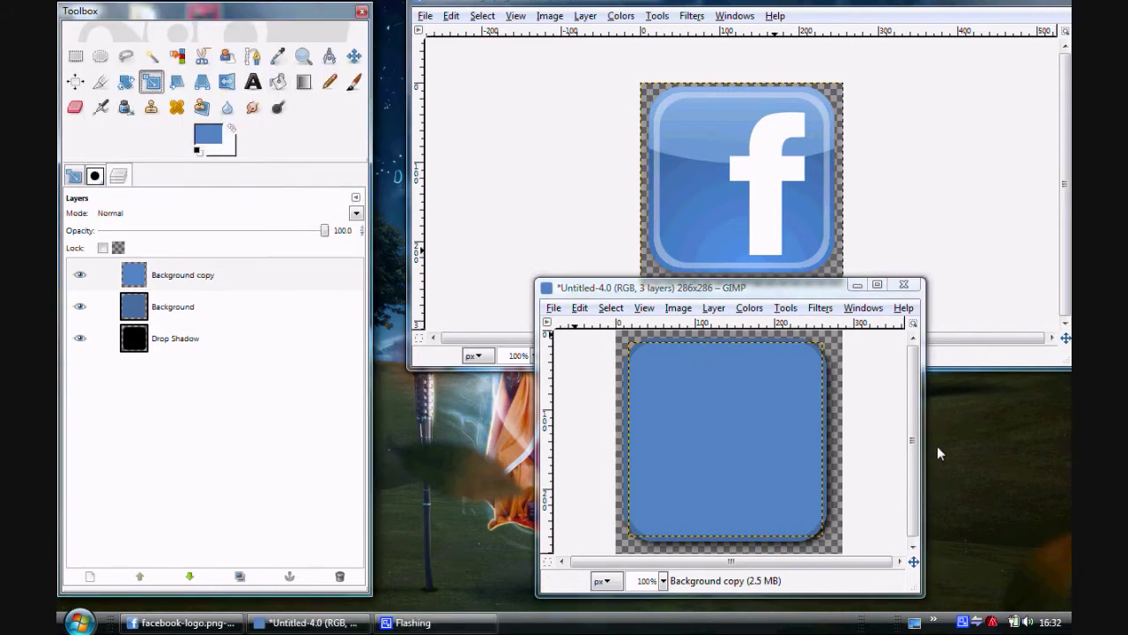
pyautogui.click(753, 420)
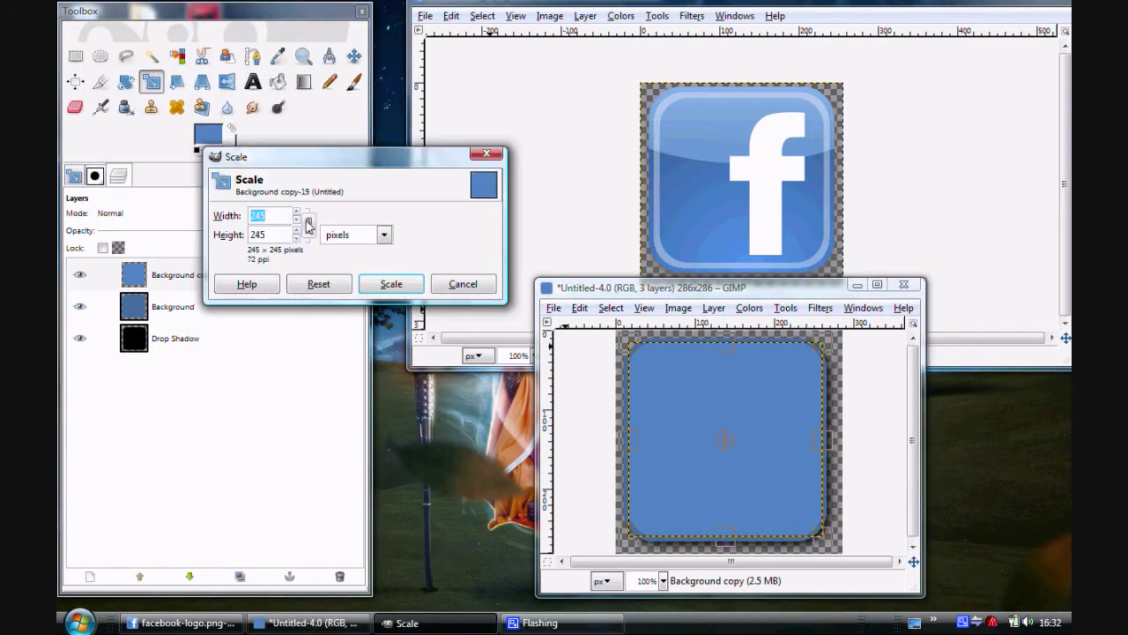
pyautogui.click(308, 222)
pyautogui.click(297, 219)
pyautogui.click(297, 219)
pyautogui.click(297, 219)
pyautogui.click(297, 220)
pyautogui.click(297, 220)
pyautogui.click(297, 220)
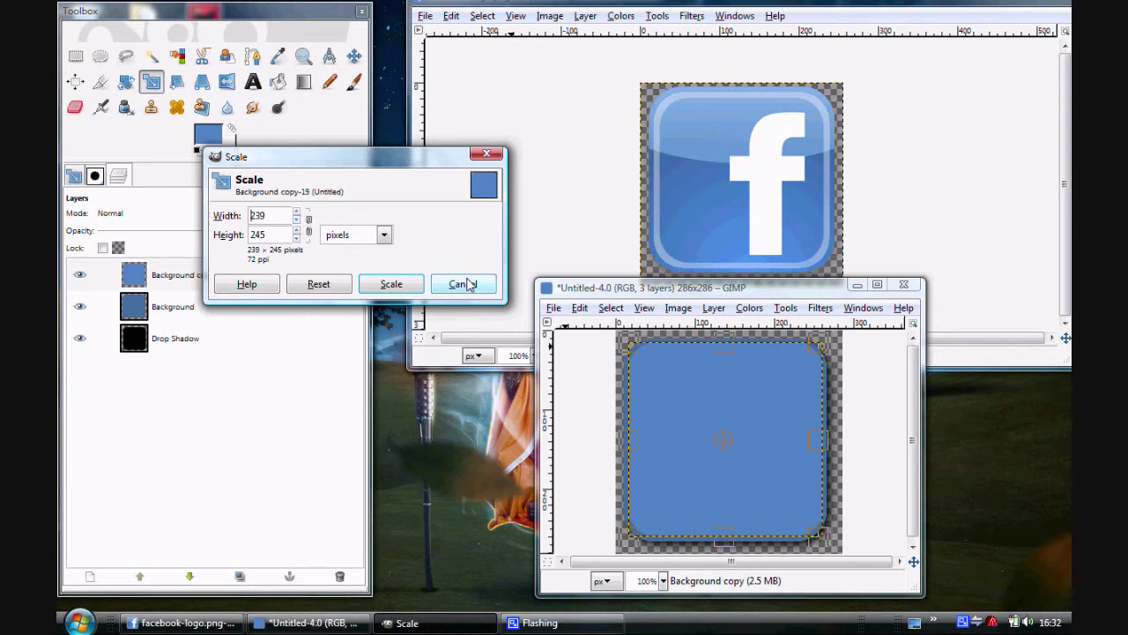
pyautogui.click(467, 284)
# Step: Duplicate the Background copy layer and bucket-fill the duplicate with the darker blue 415b93
pyautogui.click(238, 578)
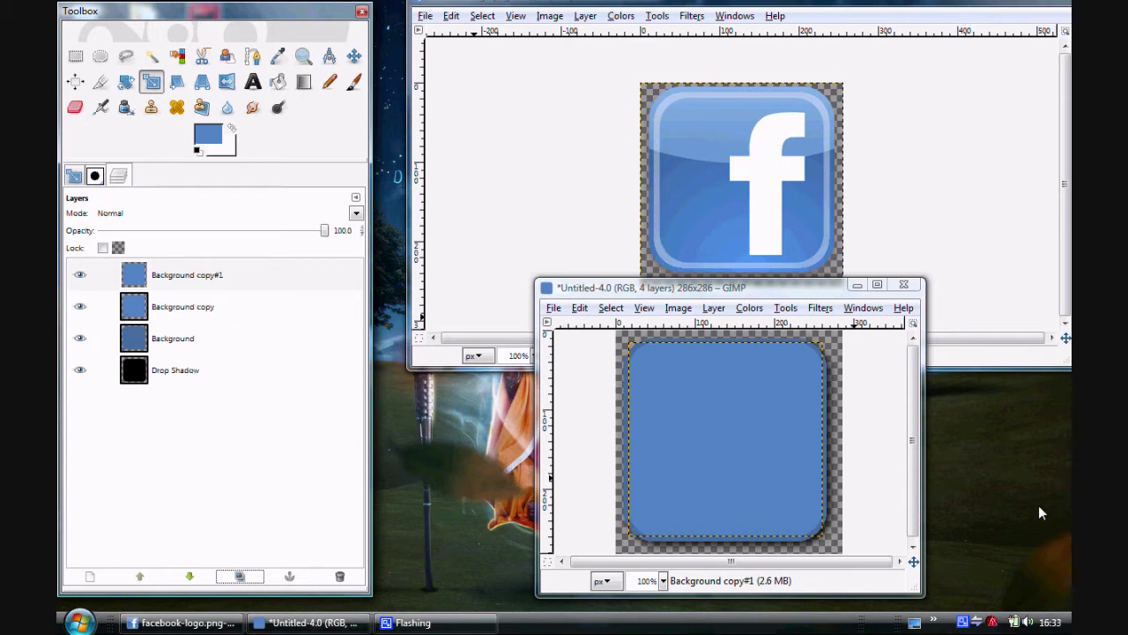
pyautogui.click(209, 136)
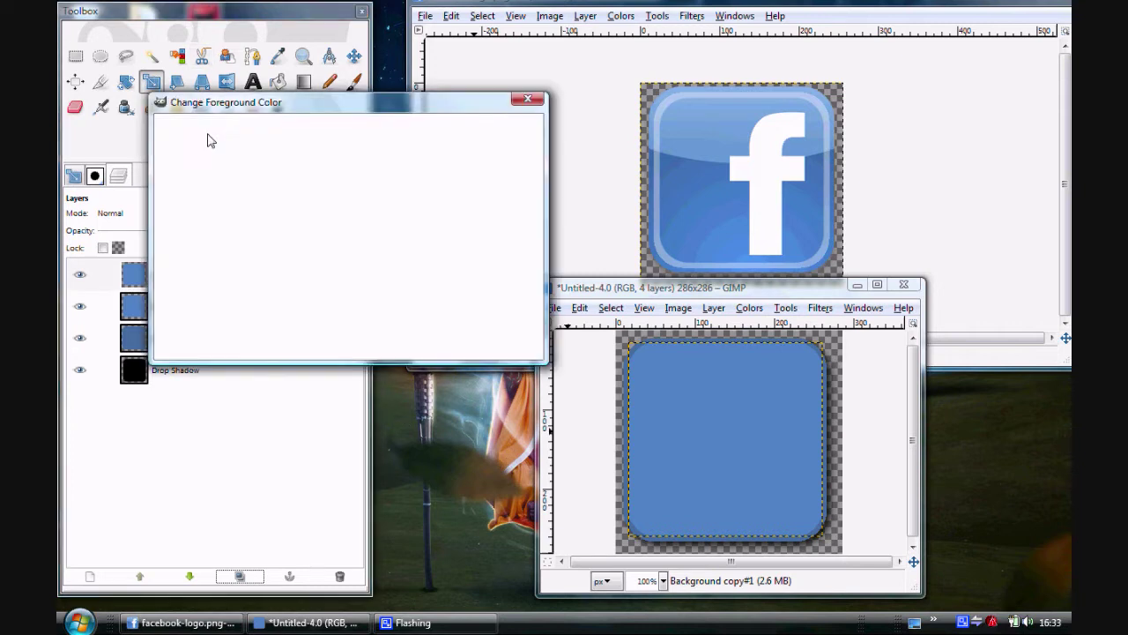
pyautogui.click(391, 278)
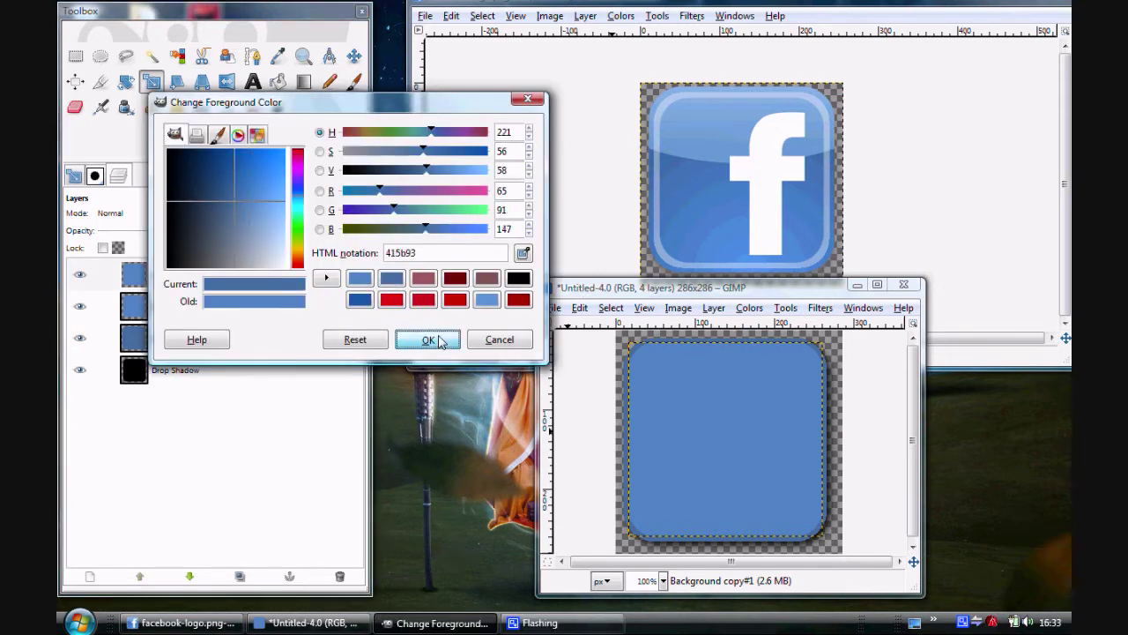
pyautogui.click(428, 339)
pyautogui.click(280, 86)
pyautogui.click(719, 480)
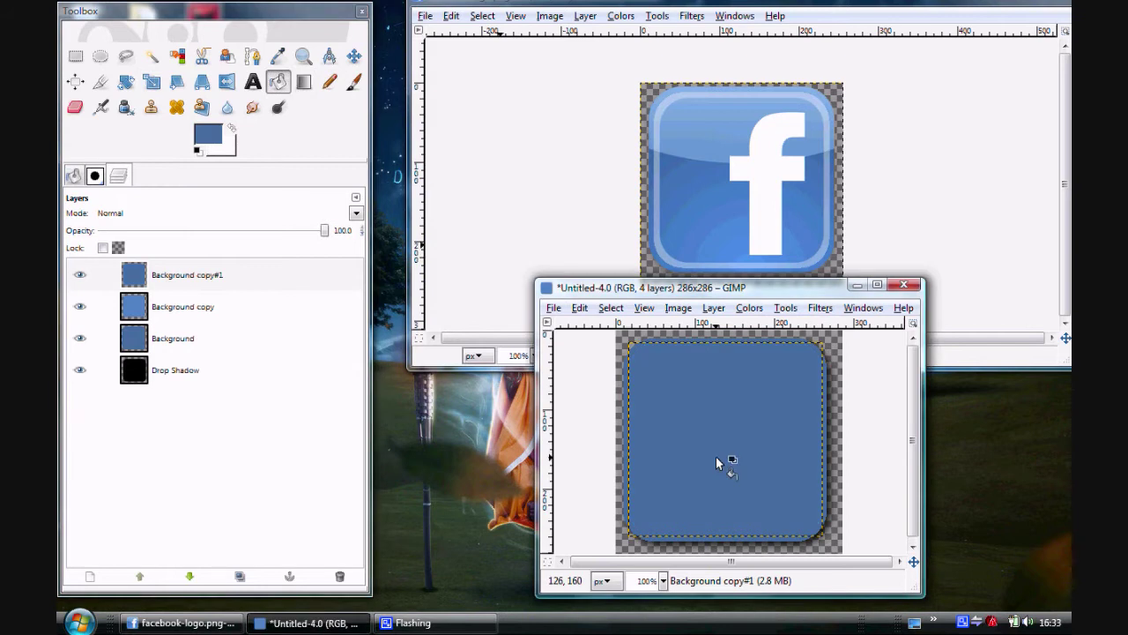
# Step: Scale the darker blue top layer down to 230 pixels wide with a matching height
pyautogui.click(276, 275)
pyautogui.click(150, 82)
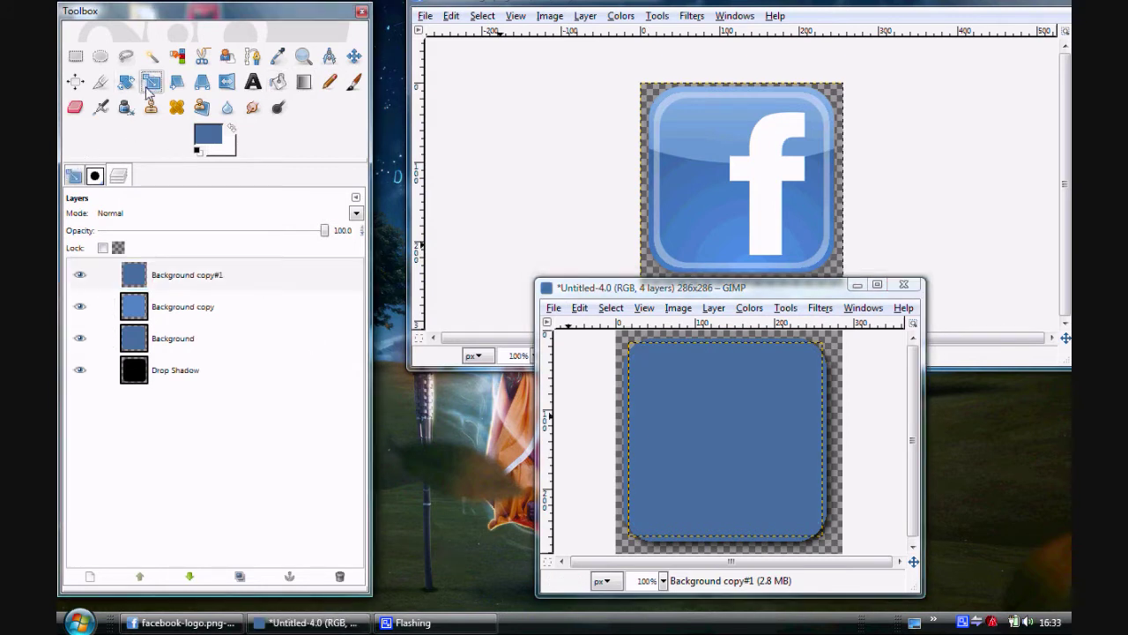
pyautogui.click(698, 417)
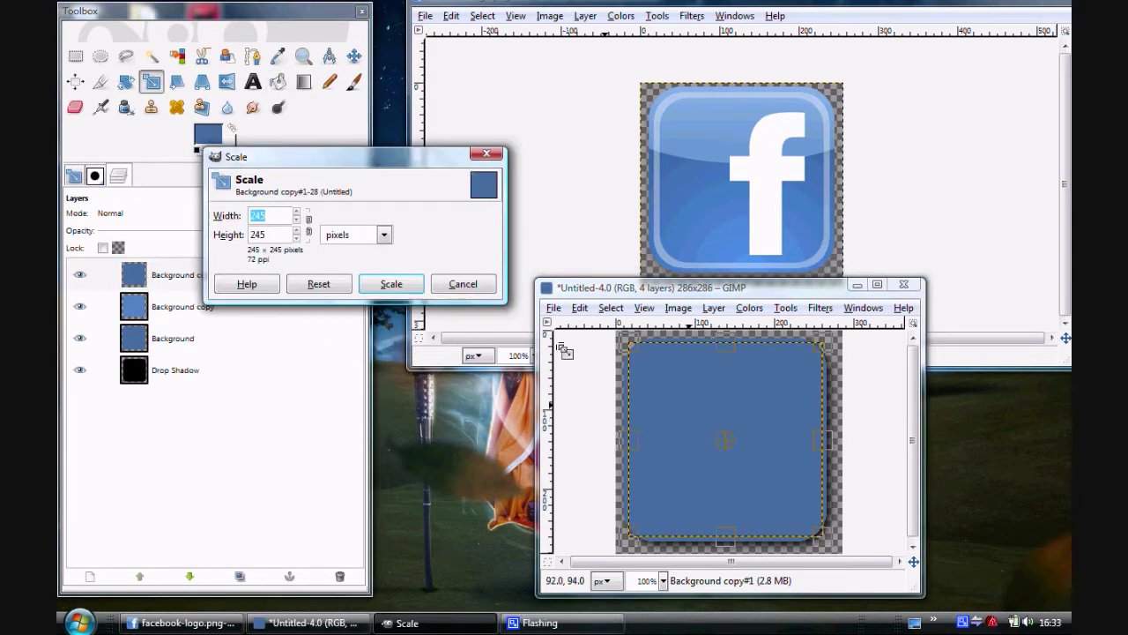
pyautogui.click(296, 228)
pyautogui.click(296, 219)
pyautogui.click(296, 219)
pyautogui.click(296, 220)
pyautogui.click(296, 220)
pyautogui.click(296, 220)
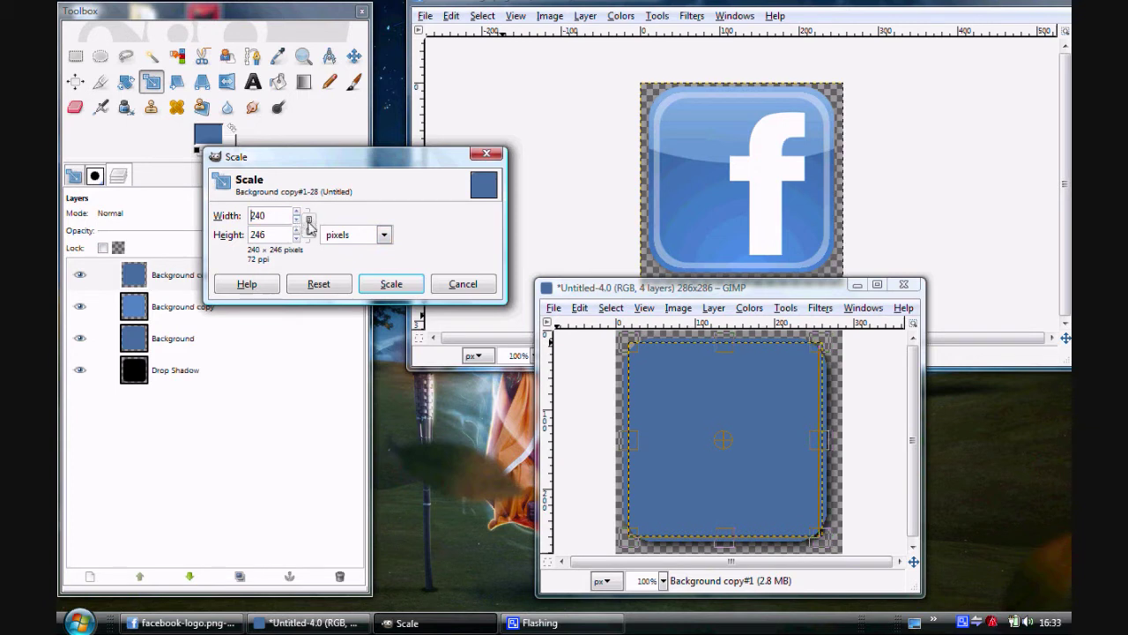
pyautogui.click(308, 227)
pyautogui.scroll(-9, 297, 226)
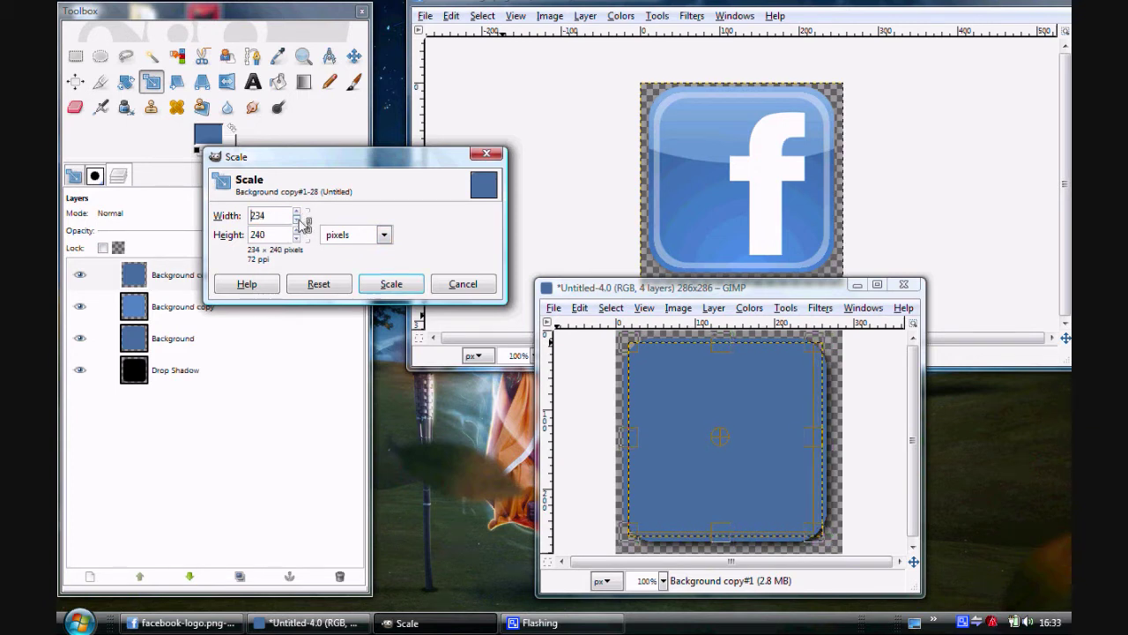
pyautogui.click(297, 220)
pyautogui.click(297, 219)
pyautogui.click(297, 212)
pyautogui.click(309, 226)
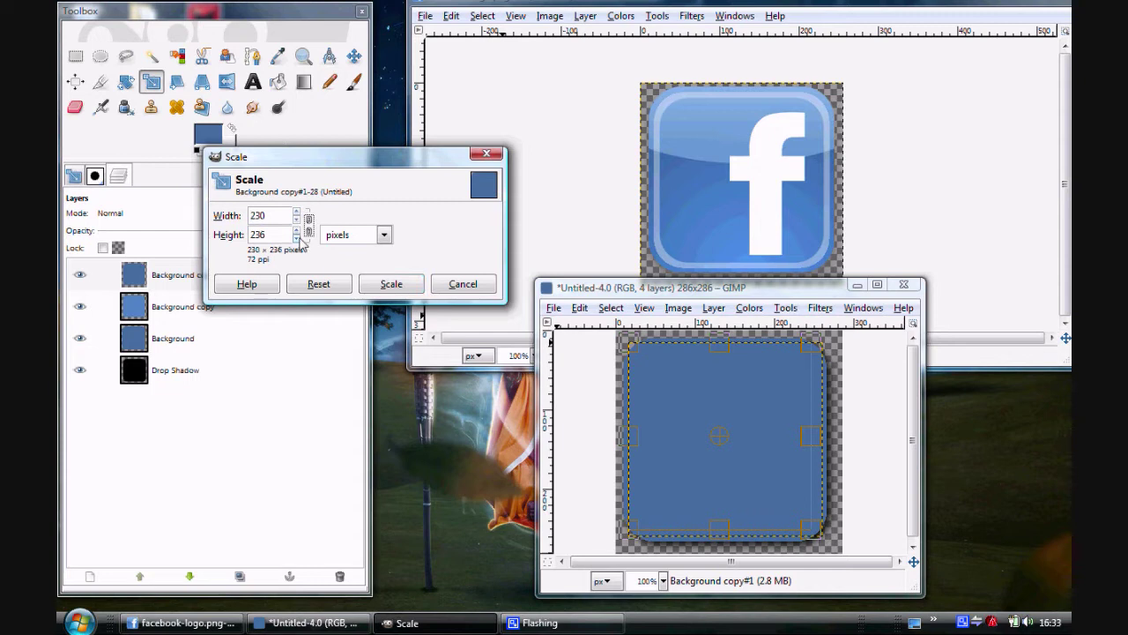
pyautogui.click(297, 239)
pyautogui.click(297, 238)
pyautogui.click(390, 284)
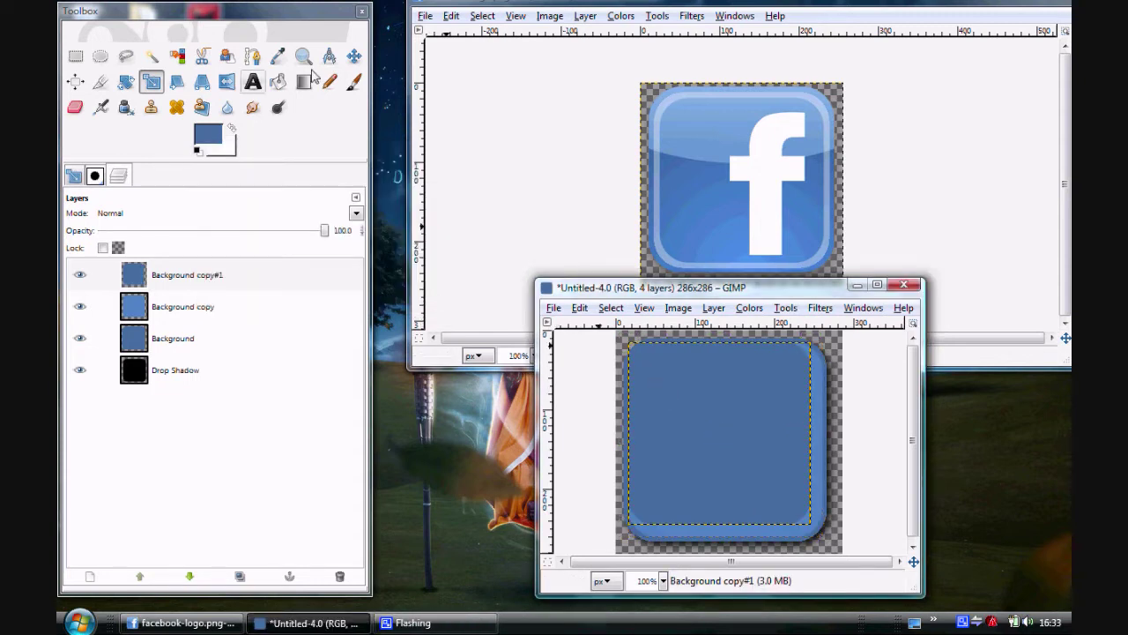
# Step: Move the scaled darker blue layer to the centre of the lighter square, leaving an even border
pyautogui.click(354, 55)
pyautogui.moveTo(699, 403); pyautogui.dragTo(705, 410)
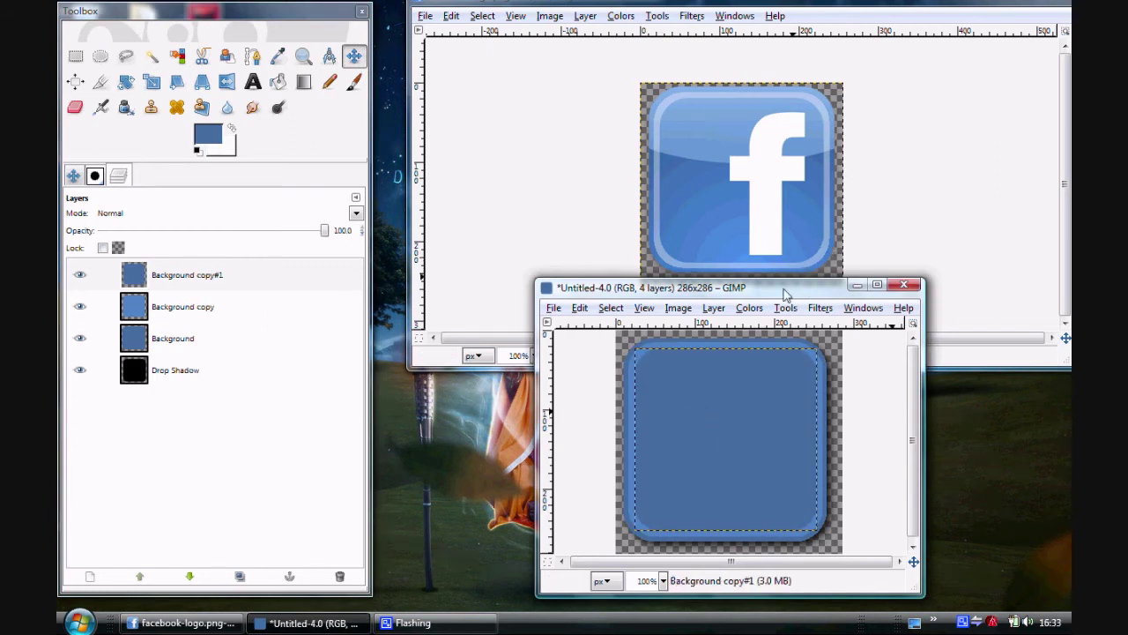
pyautogui.moveTo(785, 298); pyautogui.dragTo(819, 317)
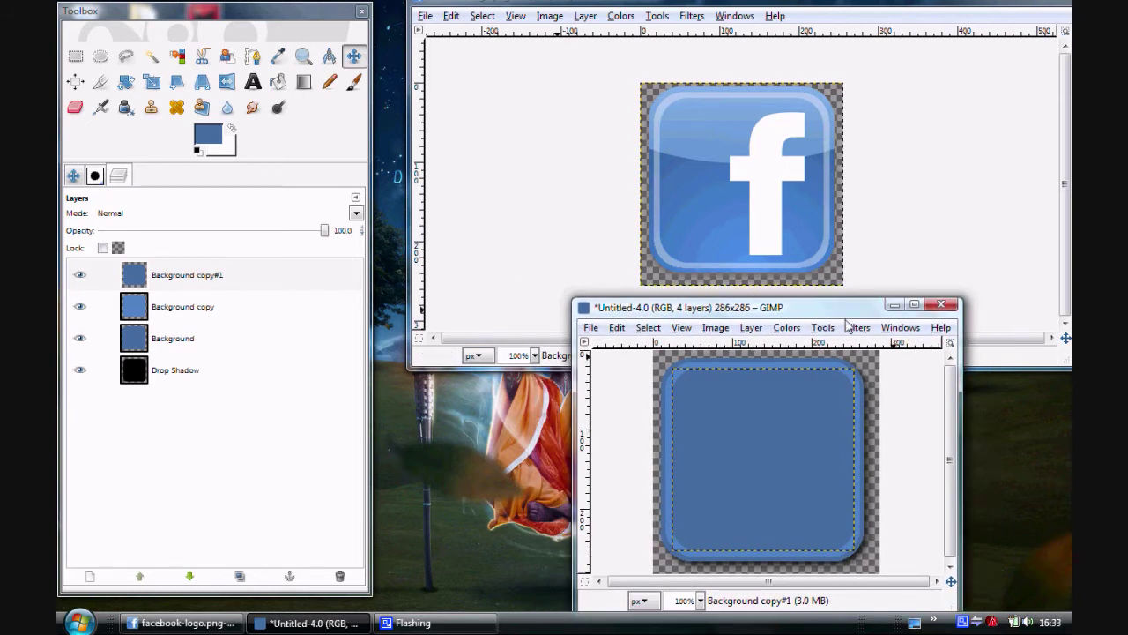
pyautogui.click(787, 327)
pyautogui.click(660, 293)
pyautogui.moveTo(680, 308); pyautogui.dragTo(648, 291)
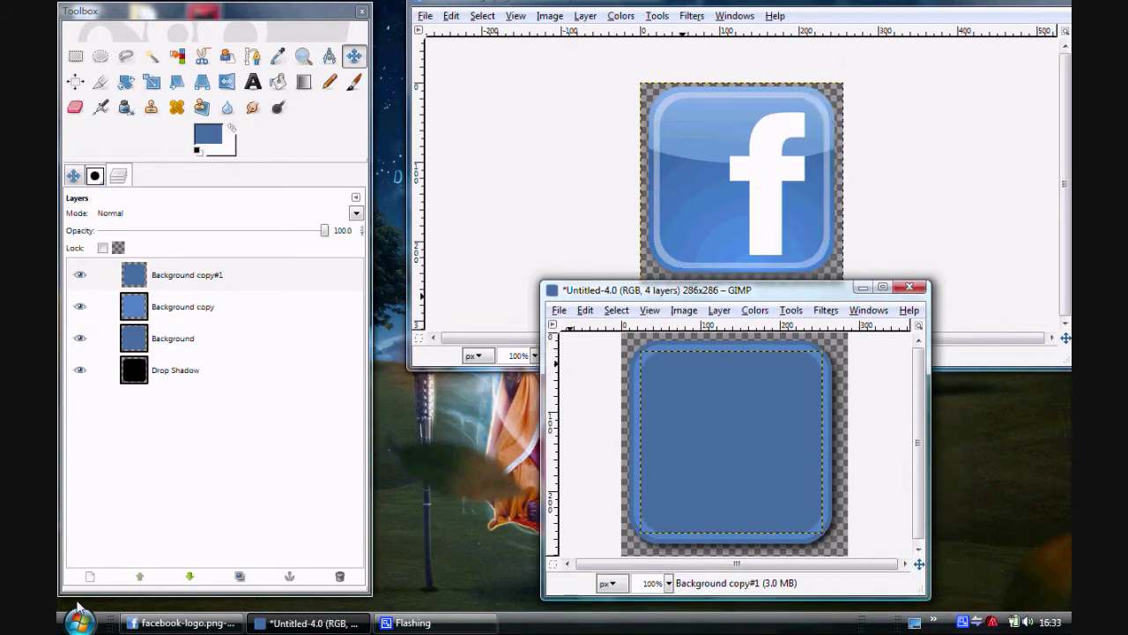
# Step: Add a new transparent layer on top and set up the Paintbrush with the Circle Fuzzy (19) brush at scale 10.00
pyautogui.click(89, 575)
pyautogui.click(194, 269)
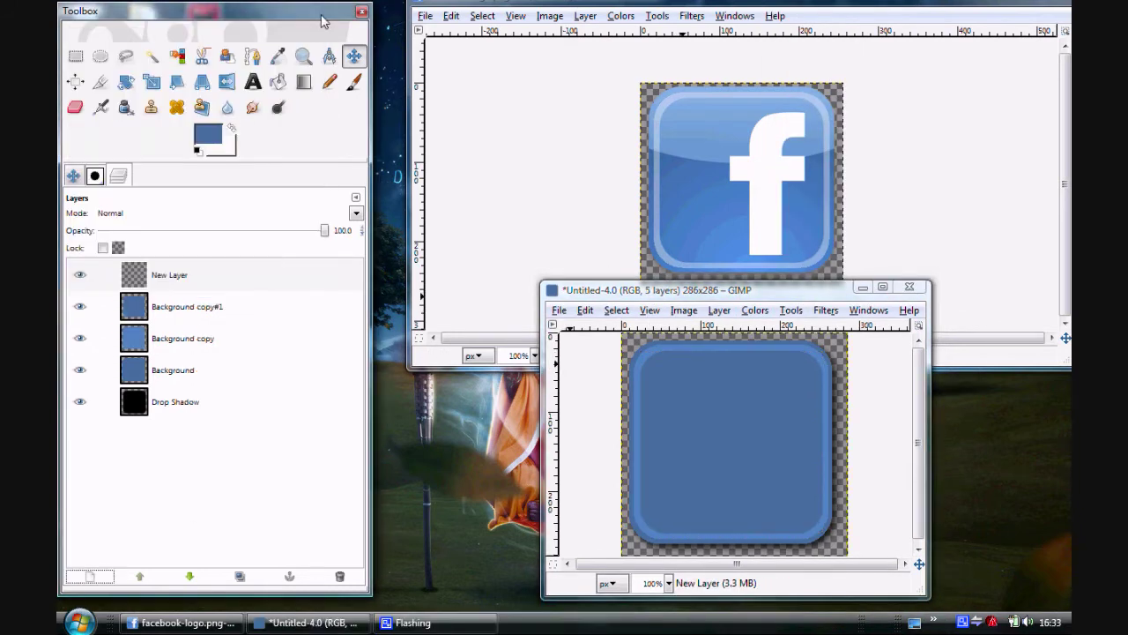
pyautogui.click(353, 82)
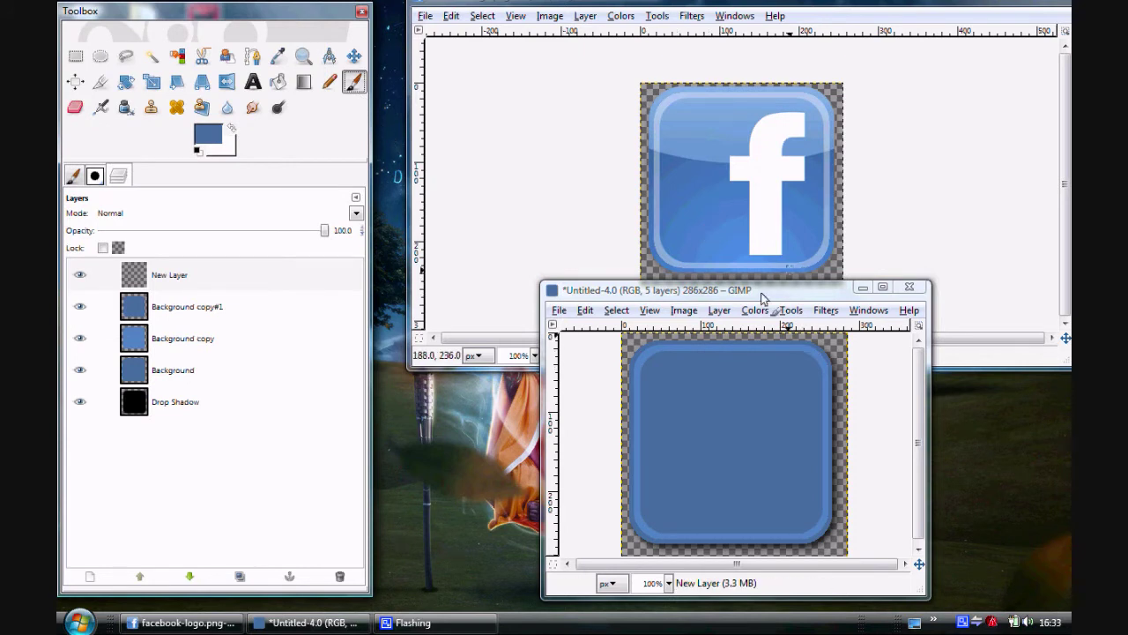
pyautogui.click(72, 177)
pyautogui.click(109, 255)
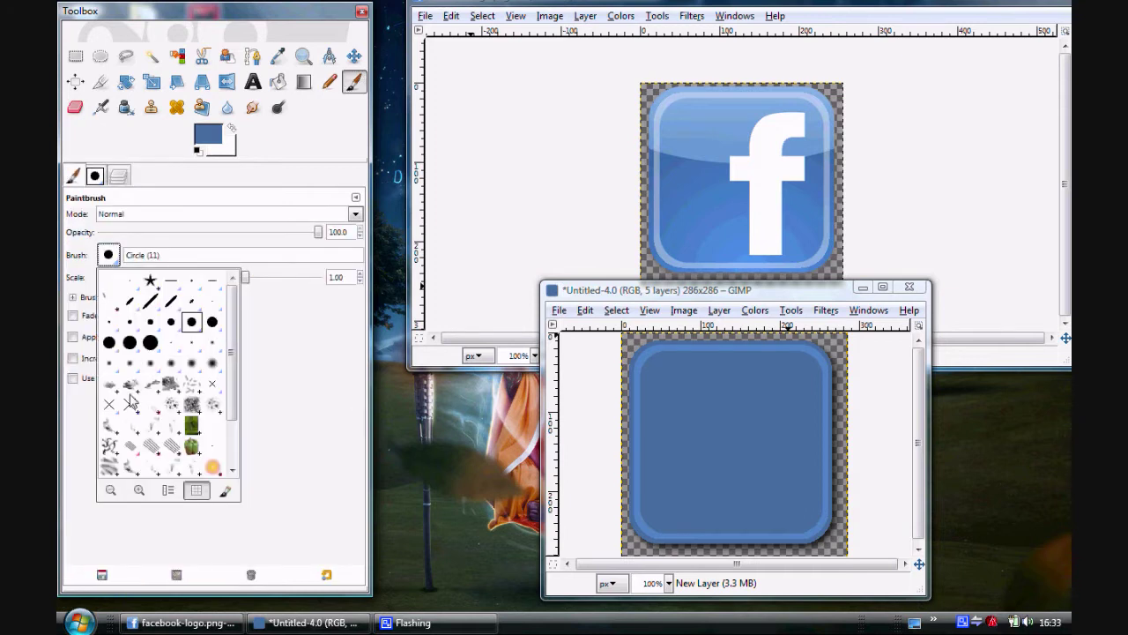
pyautogui.click(215, 369)
pyautogui.moveTo(247, 282); pyautogui.dragTo(517, 270)
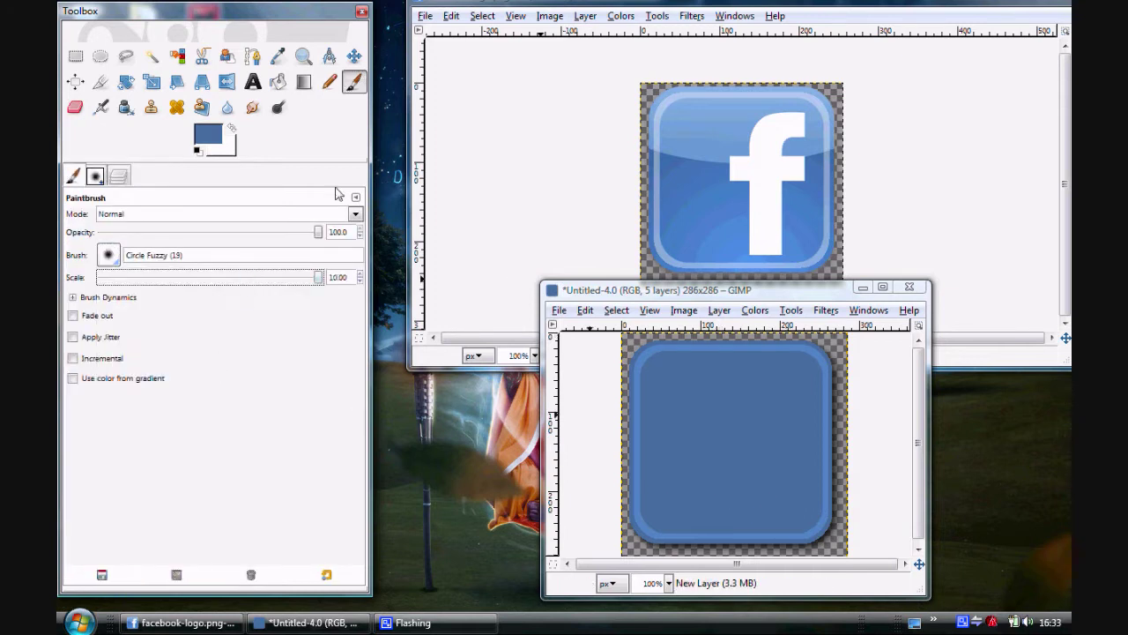
# Step: Swap the foreground colour to white and paint a large soft-edged mound across the lower part of the new layer
pyautogui.click(235, 132)
pyautogui.click(120, 178)
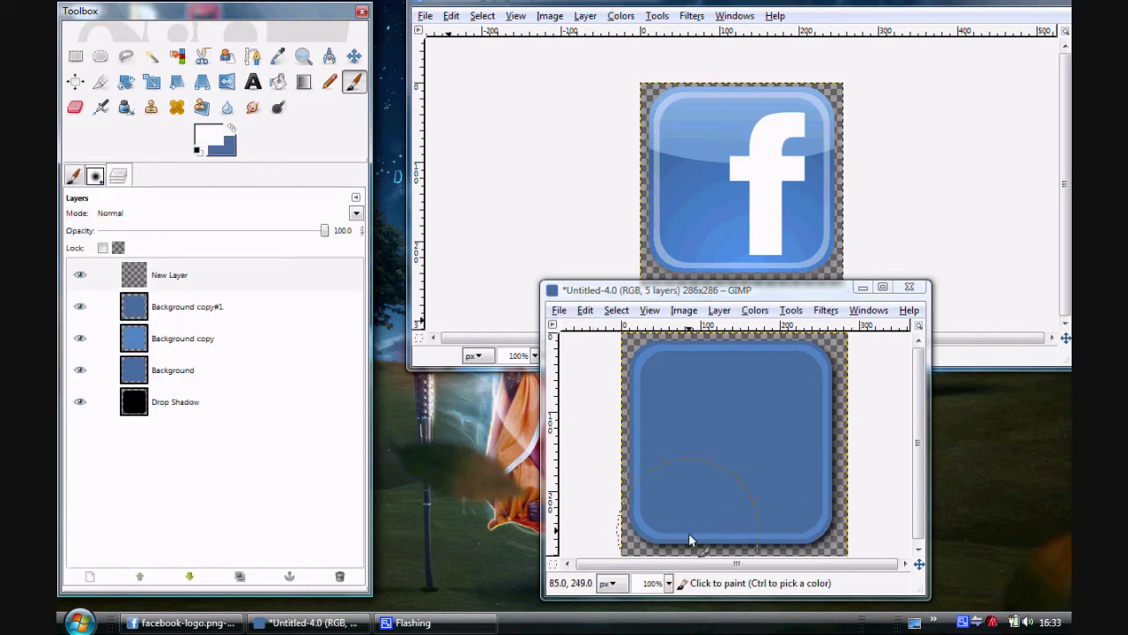
pyautogui.moveTo(688, 532)
pyautogui.mouseDown()
pyautogui.moveTo(649, 543)
pyautogui.moveTo(745, 496)
pyautogui.moveTo(844, 562)
pyautogui.moveTo(796, 536)
pyautogui.moveTo(693, 559)
pyautogui.moveTo(705, 543)
pyautogui.moveTo(719, 569)
pyautogui.moveTo(828, 578)
pyautogui.moveTo(753, 532)
pyautogui.moveTo(703, 521)
pyautogui.moveTo(705, 509)
pyautogui.moveTo(763, 518)
pyautogui.moveTo(688, 510)
pyautogui.moveTo(735, 509)
pyautogui.moveTo(806, 546)
pyautogui.moveTo(819, 573)
pyautogui.moveTo(791, 538)
pyautogui.moveTo(699, 568)
pyautogui.moveTo(744, 566)
pyautogui.mouseUp()
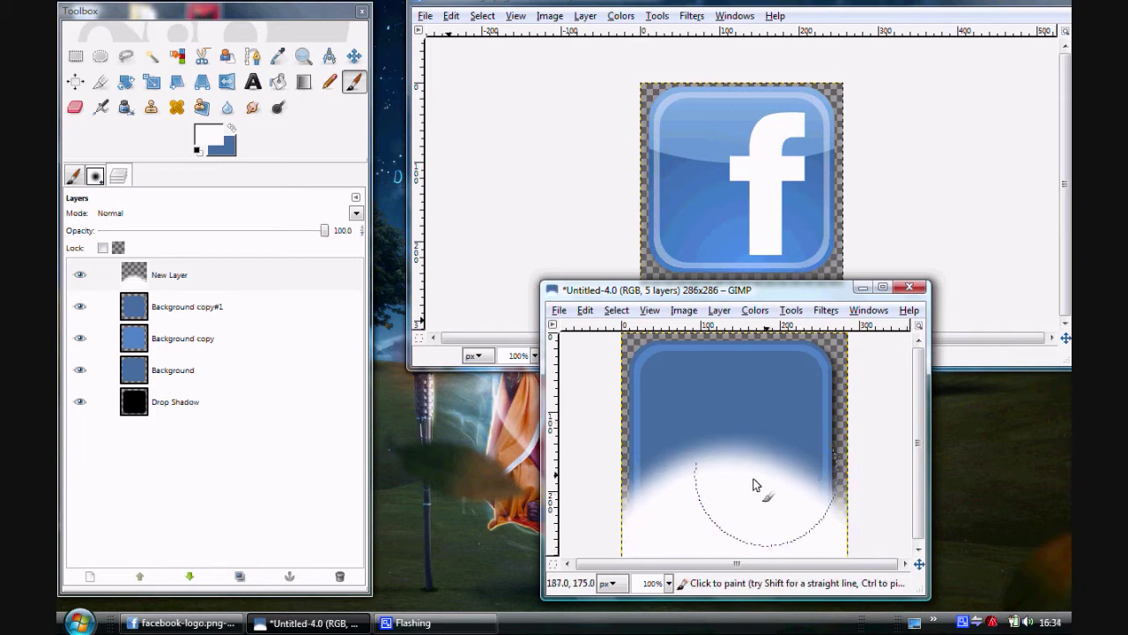
# Step: Set the white mound layer's blend mode to Overlay and widen the mound's shoulders with another soft white stroke
pyautogui.click(76, 220)
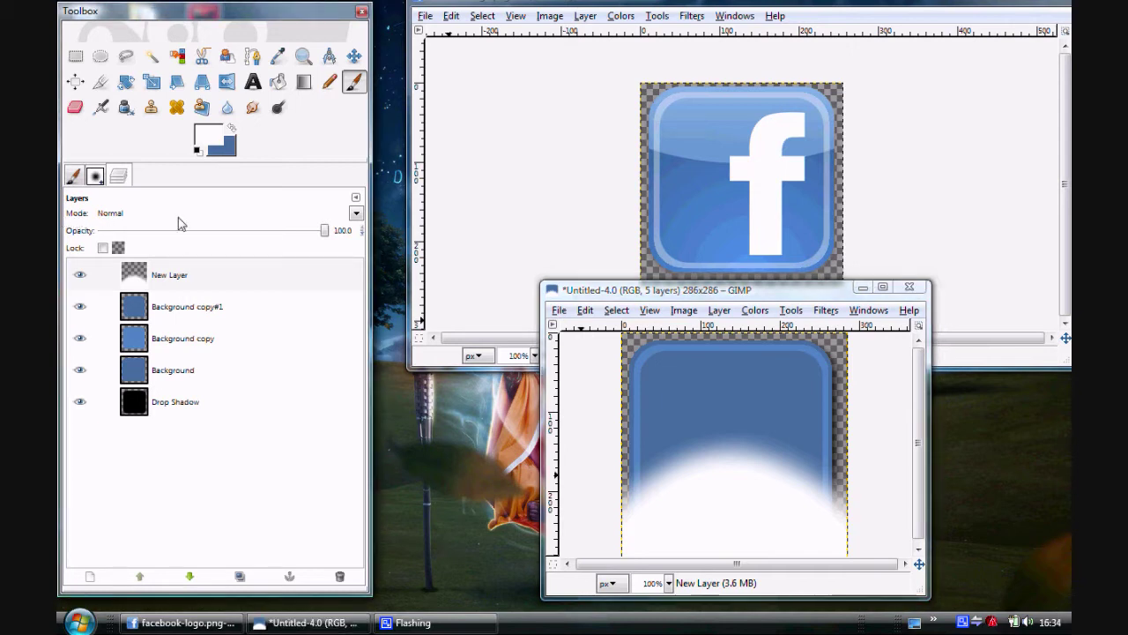
pyautogui.click(355, 213)
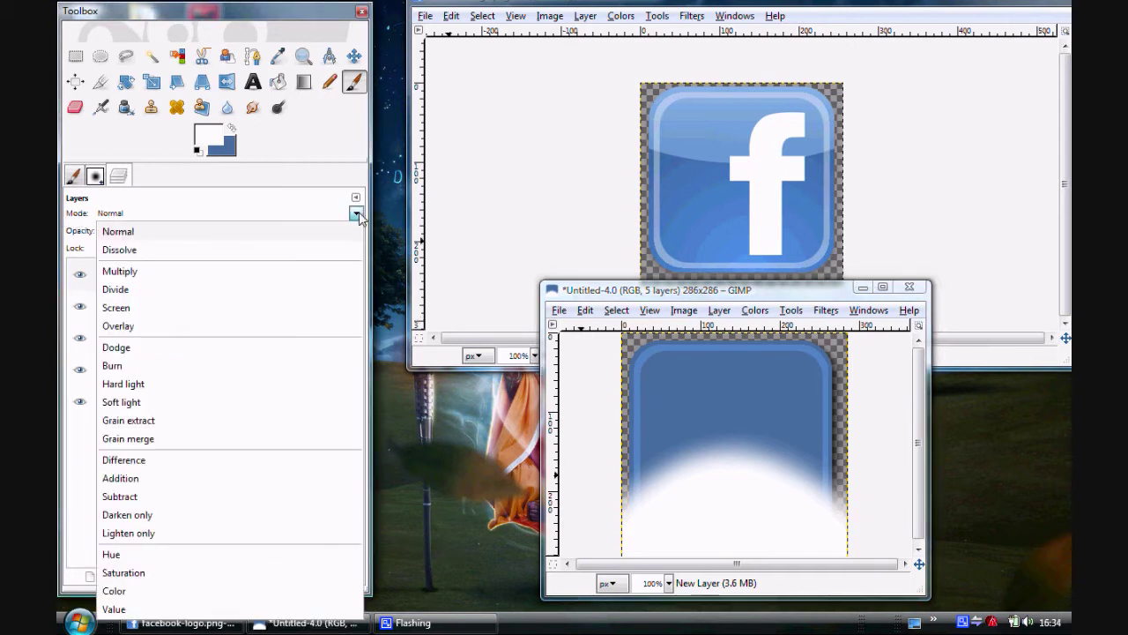
pyautogui.click(193, 329)
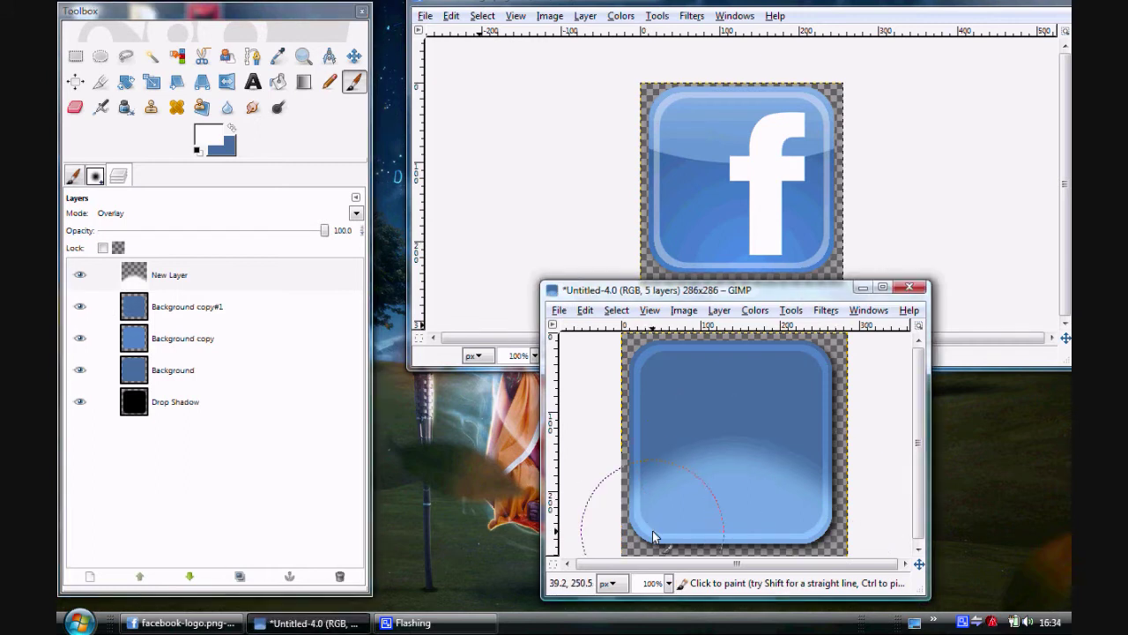
pyautogui.moveTo(652, 531); pyautogui.dragTo(849, 474)
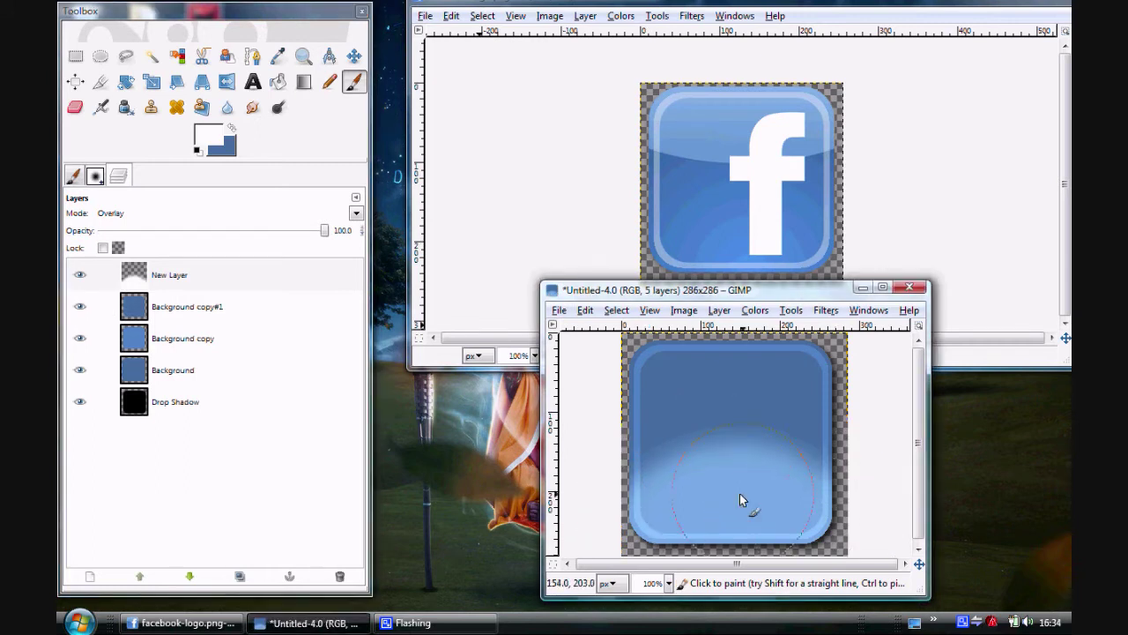
pyautogui.click(356, 213)
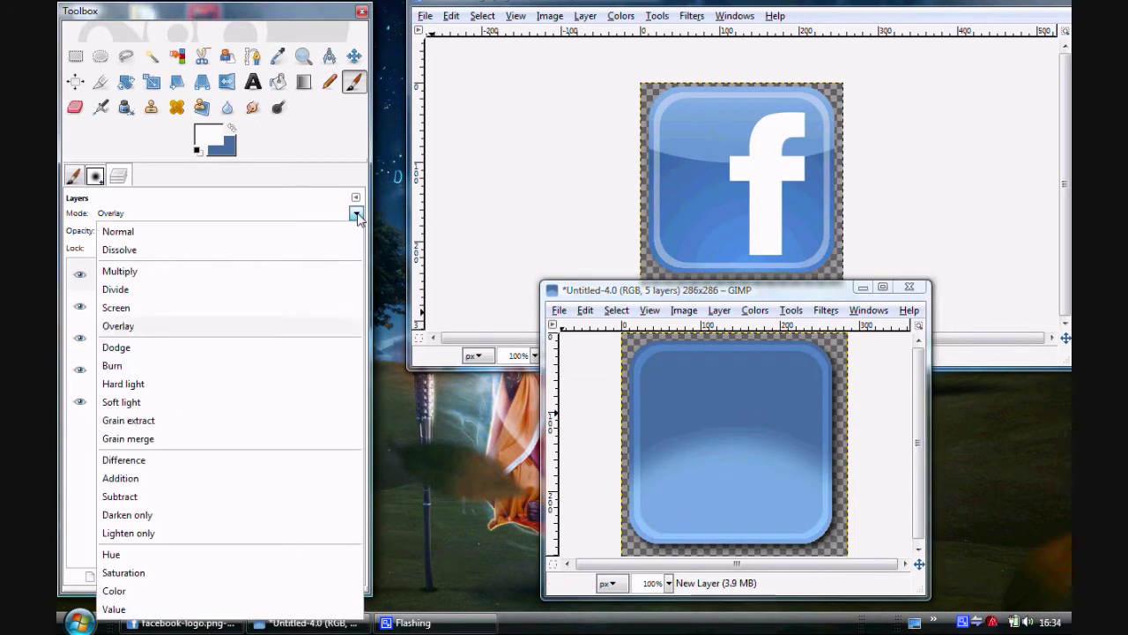
pyautogui.click(212, 324)
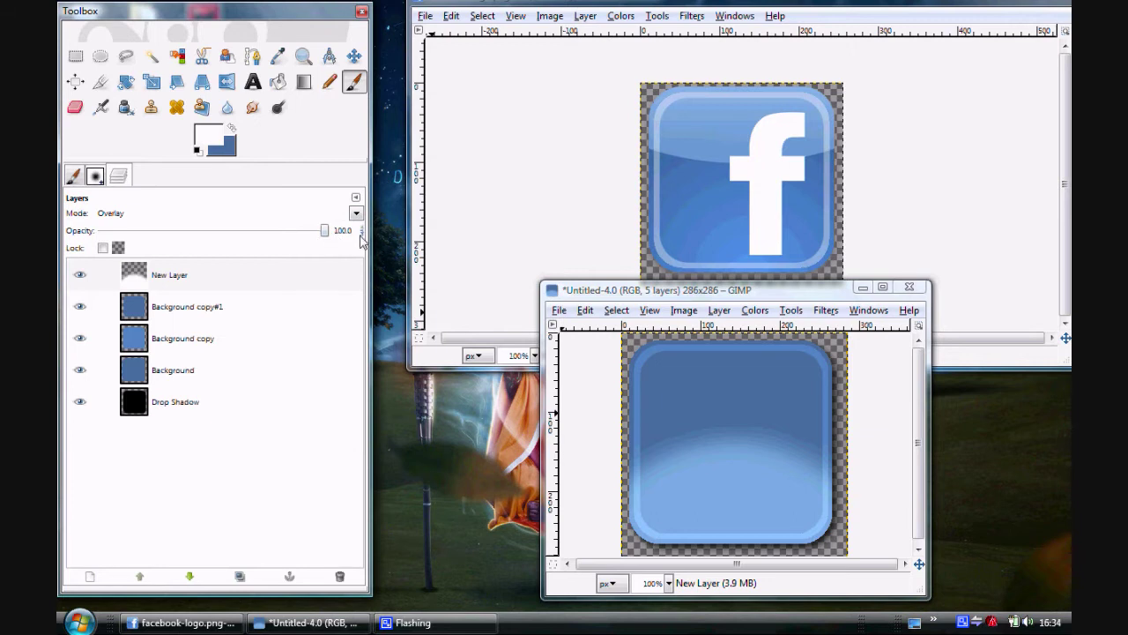
# Step: Lower the opacity of the white mound layer to 50
pyautogui.click(360, 232)
pyautogui.click(361, 236)
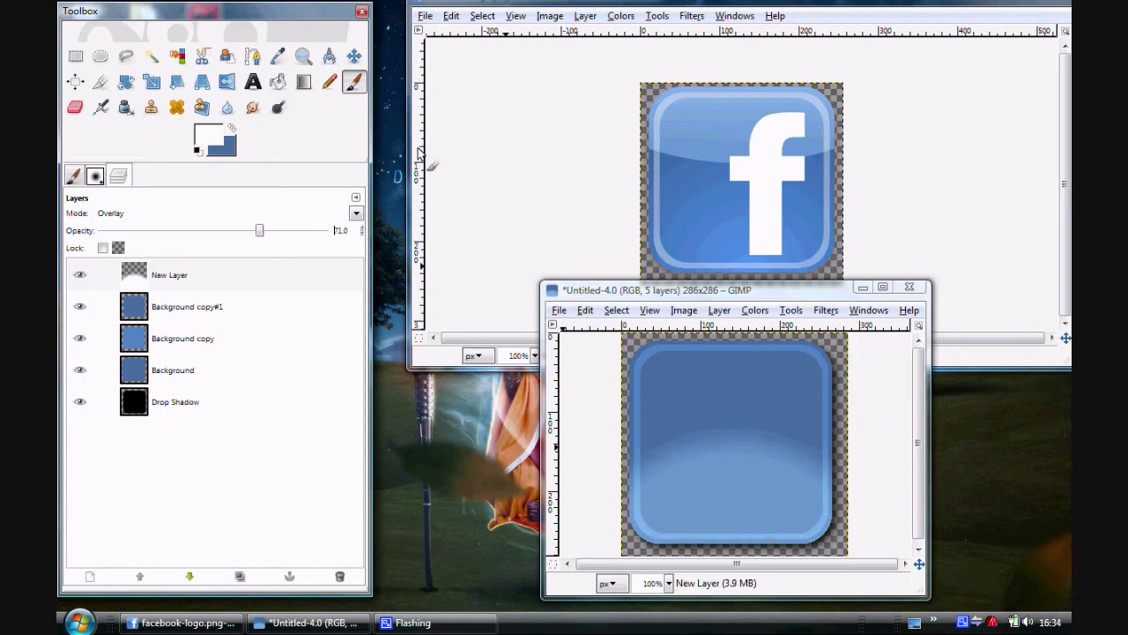
pyautogui.click(362, 237)
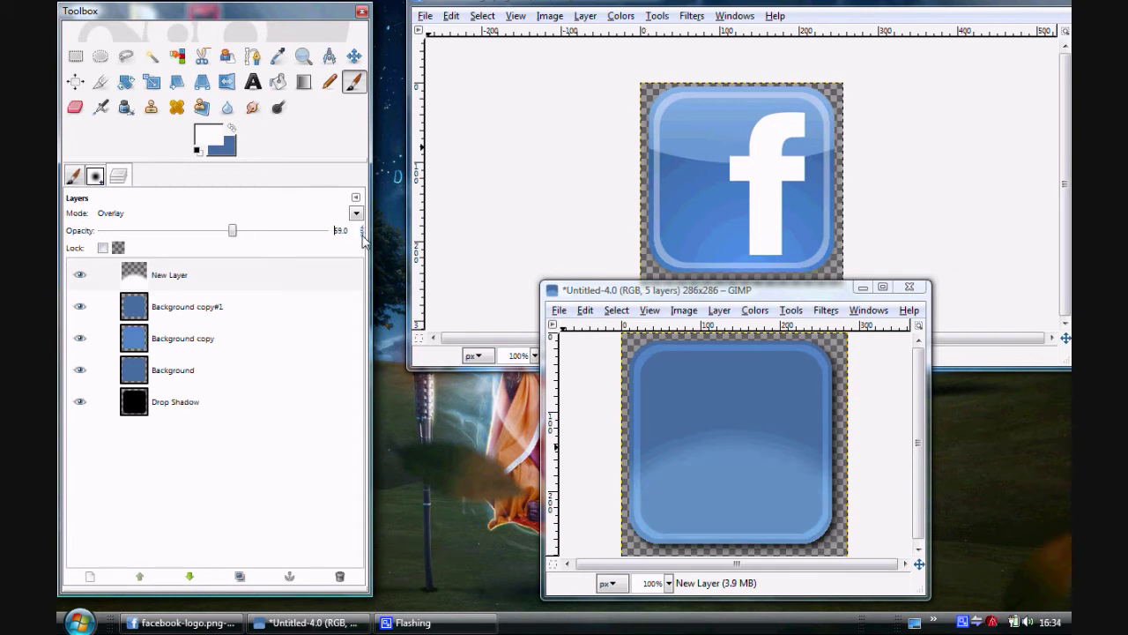
pyautogui.click(363, 236)
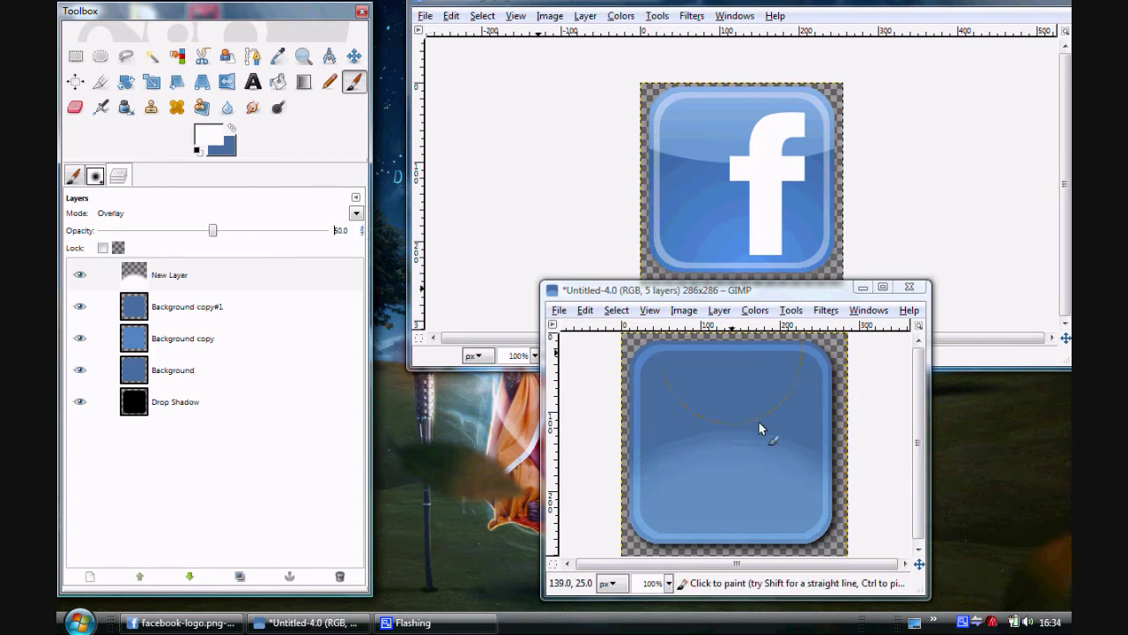
# Step: Apply a Gaussian Blur with a 50 px horizontal and vertical radius to the mound layer
pyautogui.moveTo(812, 294); pyautogui.dragTo(812, 309)
pyautogui.click(814, 314)
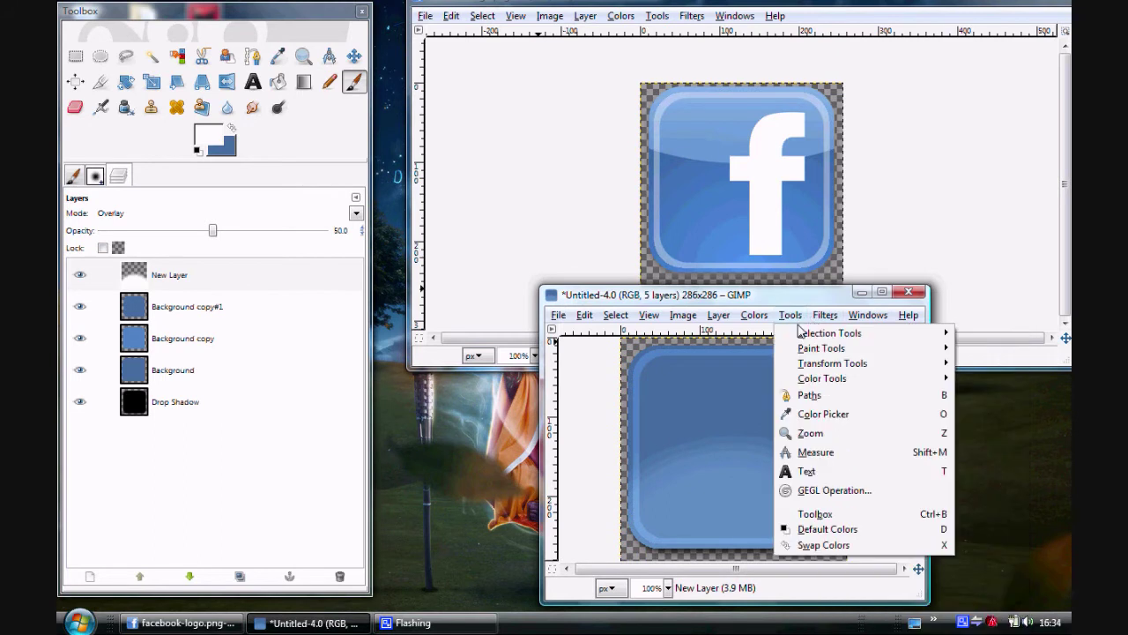
pyautogui.moveTo(883, 423)
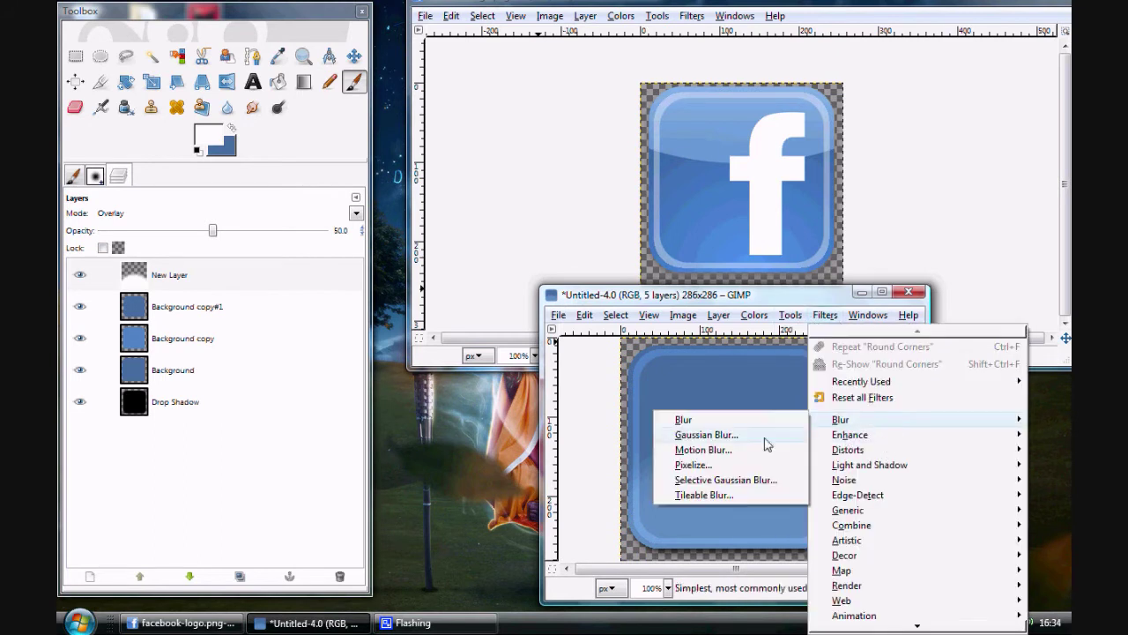
pyautogui.click(736, 440)
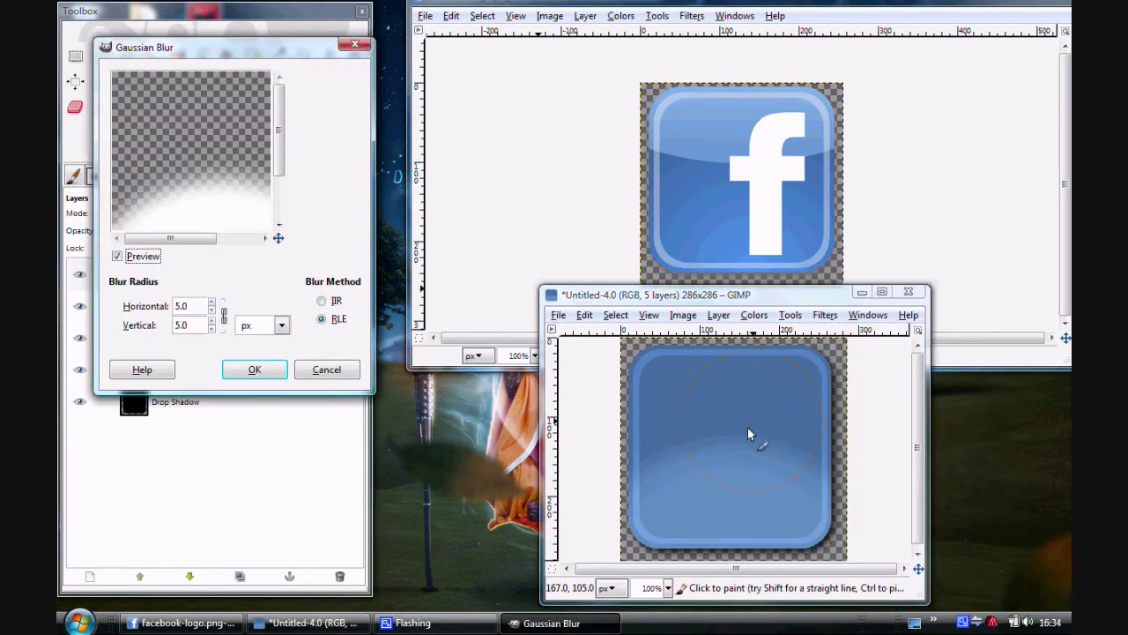
pyautogui.click(212, 303)
pyautogui.click(212, 303)
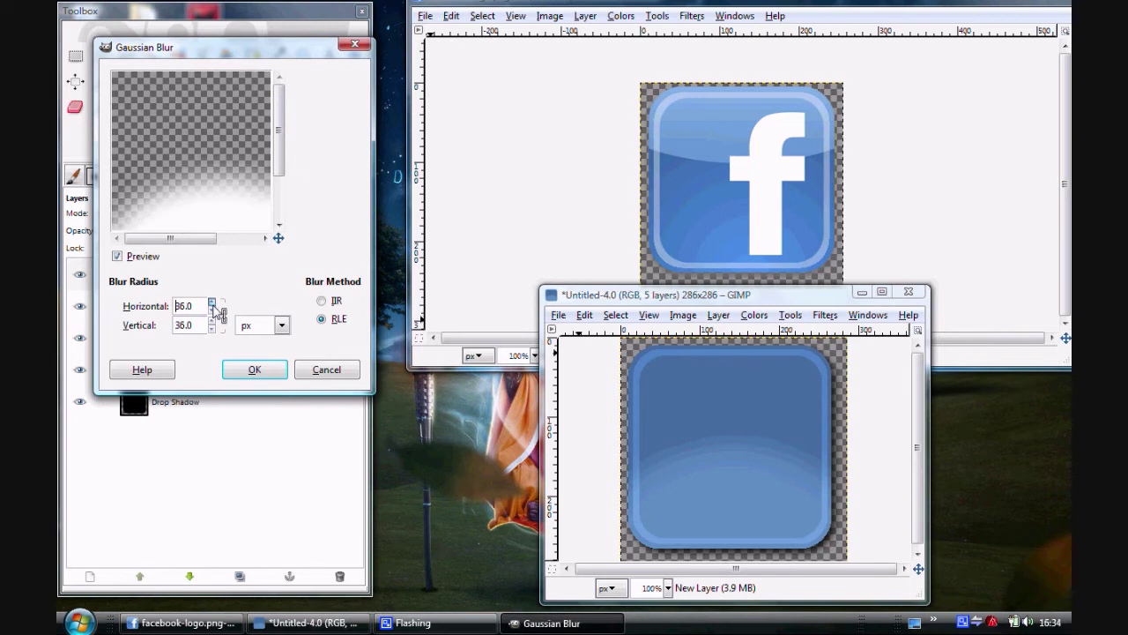
pyautogui.click(269, 379)
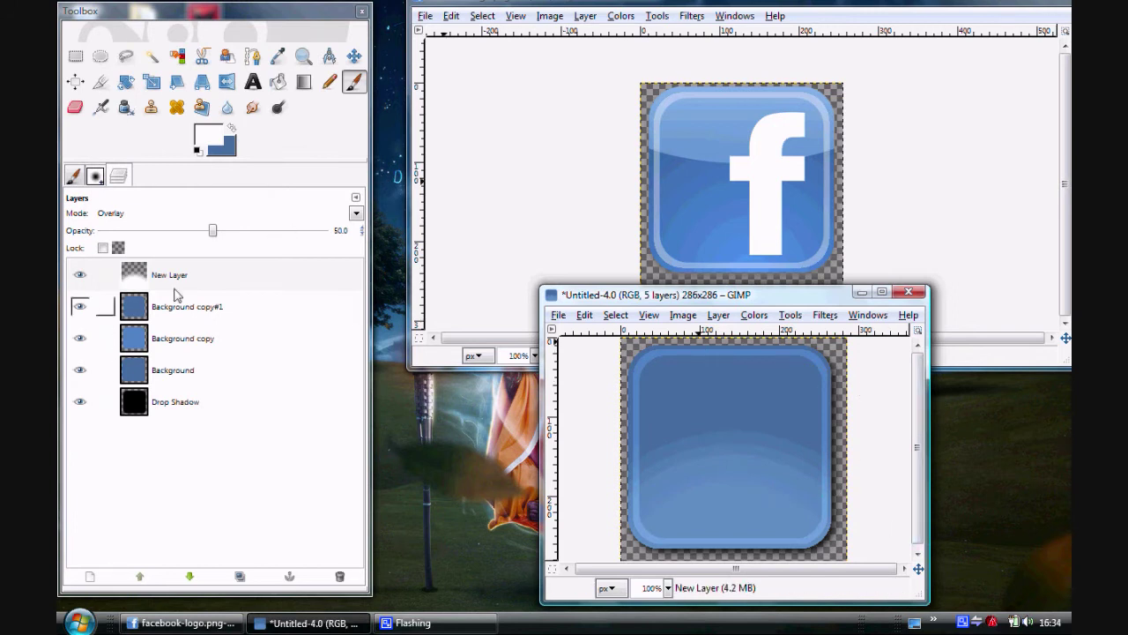
# Step: Add a new transparent layer on top and make a wide elliptical selection overhanging the upper part of the square
pyautogui.click(89, 575)
pyautogui.click(231, 309)
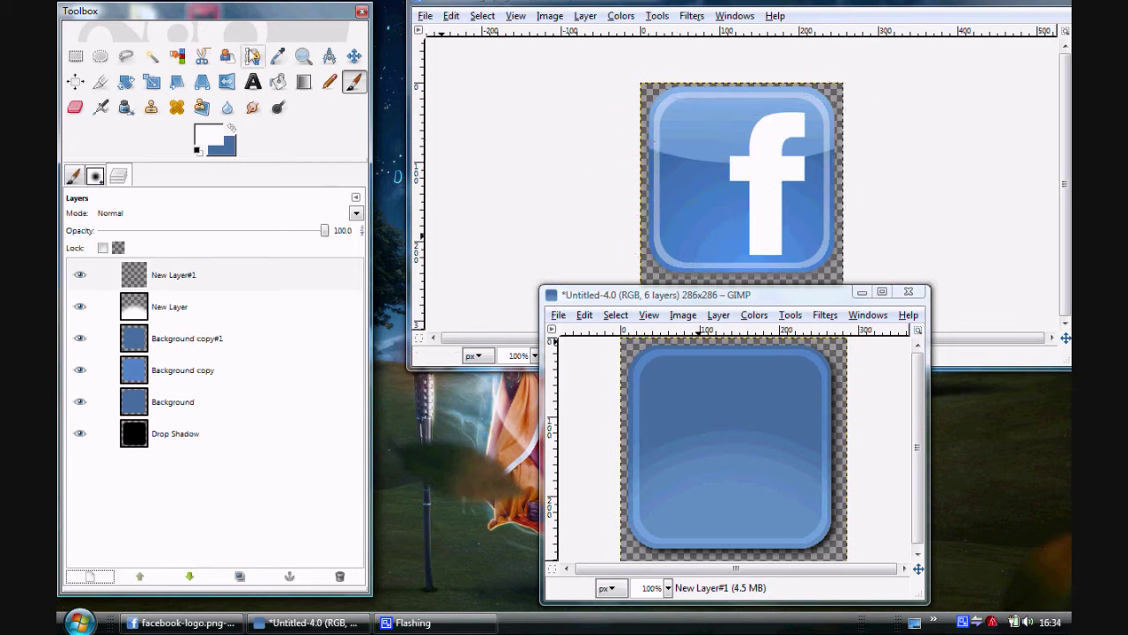
pyautogui.click(99, 56)
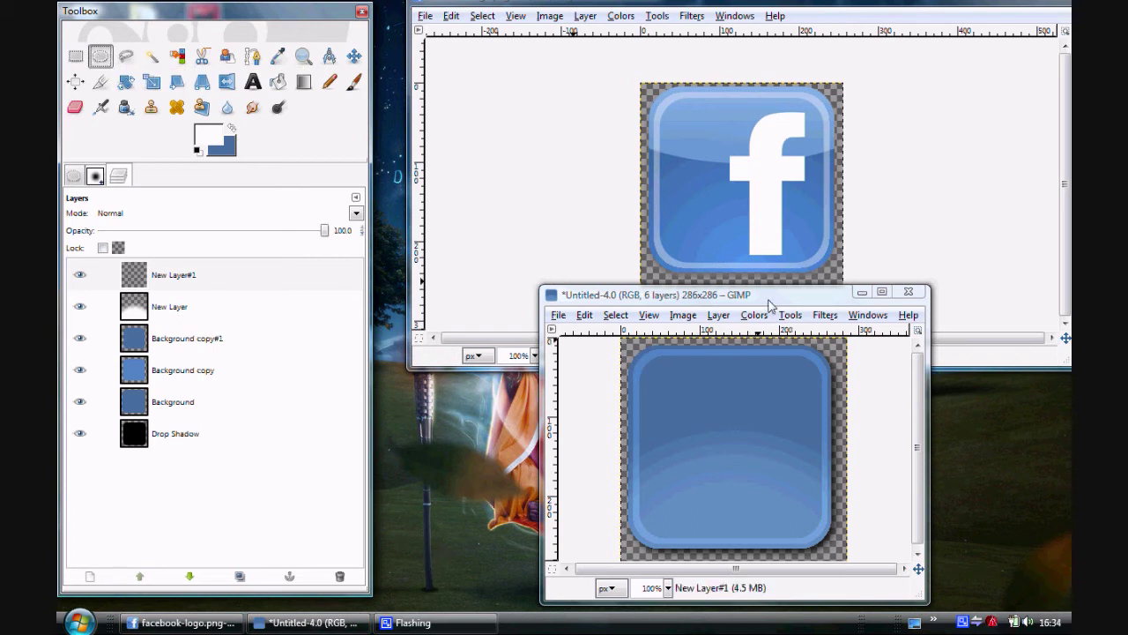
pyautogui.moveTo(769, 294); pyautogui.dragTo(770, 162)
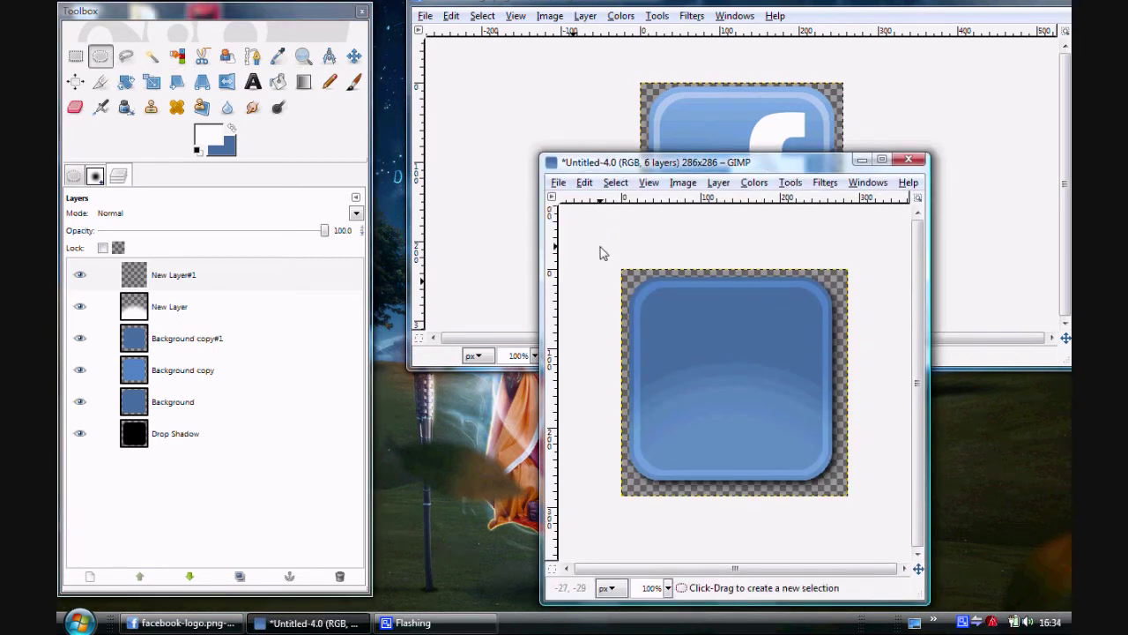
pyautogui.moveTo(601, 247); pyautogui.dragTo(882, 373)
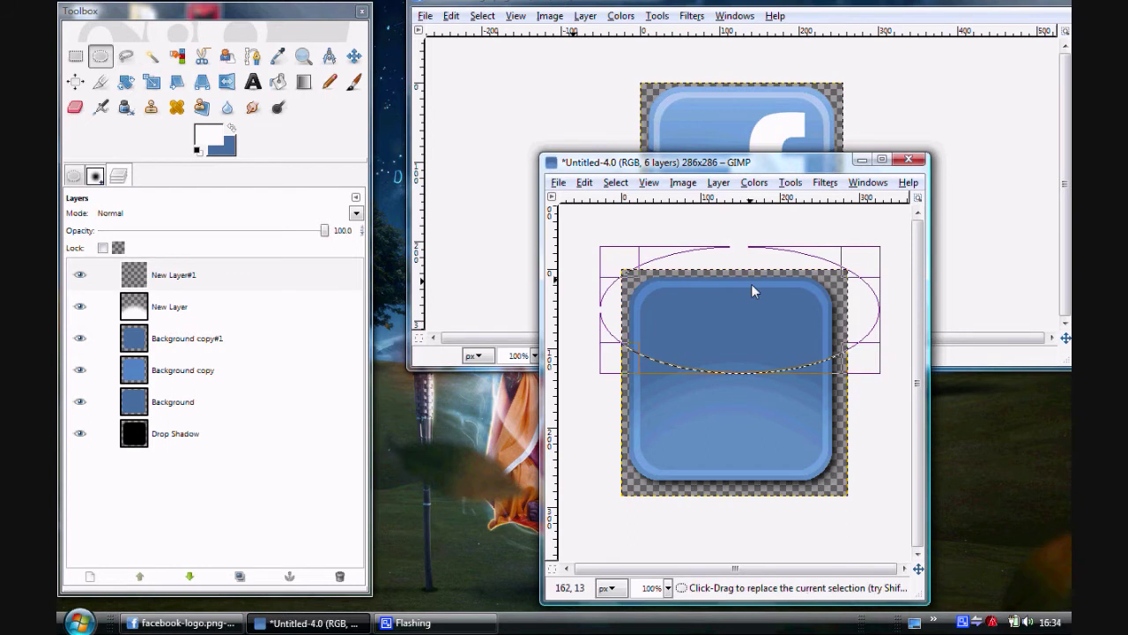
# Step: Paint the elliptical selection solid white on the new layer and clear the selection
pyautogui.moveTo(615, 313)
pyautogui.mouseDown()
pyautogui.moveTo(596, 314)
pyautogui.moveTo(829, 321)
pyautogui.moveTo(829, 340)
pyautogui.moveTo(1025, 307)
pyautogui.moveTo(1023, 287)
pyautogui.moveTo(608, 292)
pyautogui.mouseUp()
pyautogui.click(354, 83)
pyautogui.click(75, 55)
pyautogui.click(663, 398)
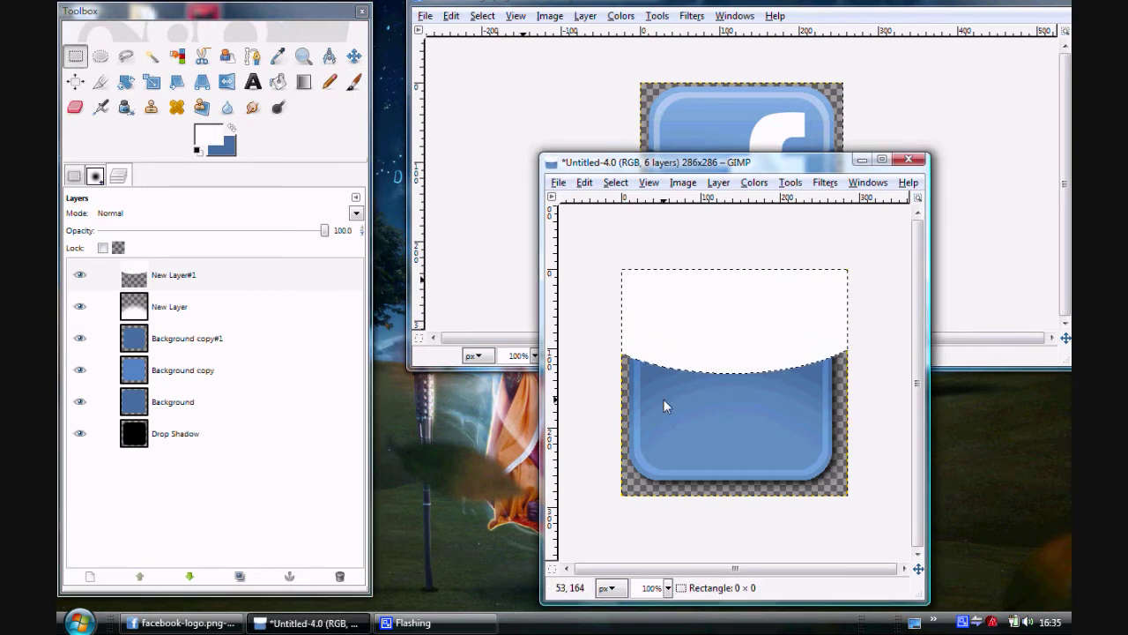
# Step: Set the white ellipse layer's blend mode to Overlay and its opacity to 50
pyautogui.click(356, 213)
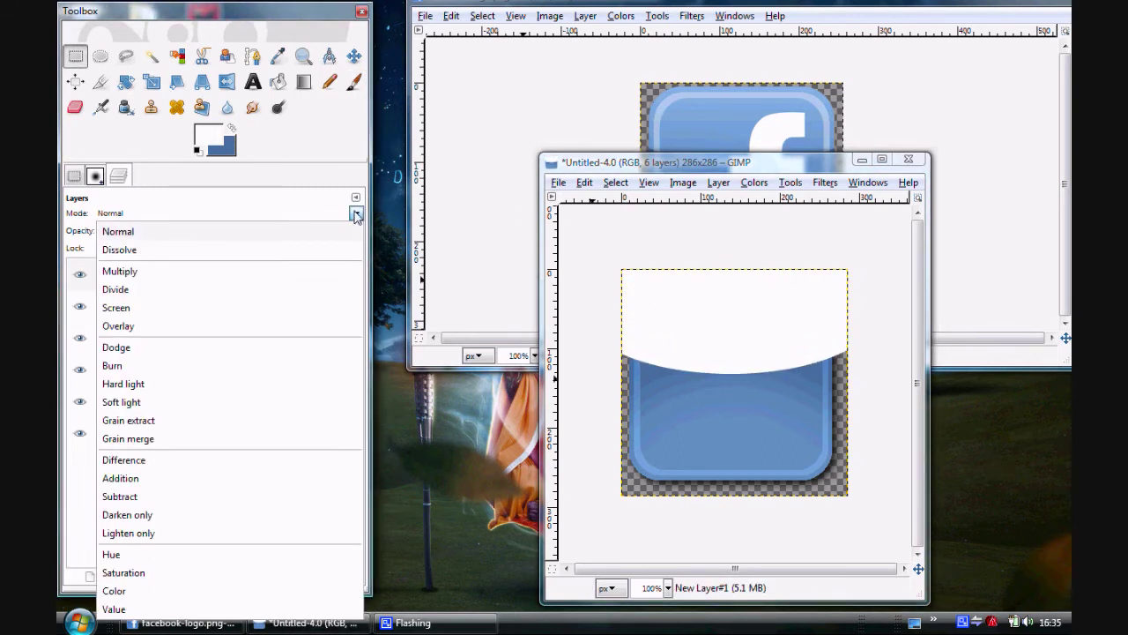
pyautogui.click(173, 328)
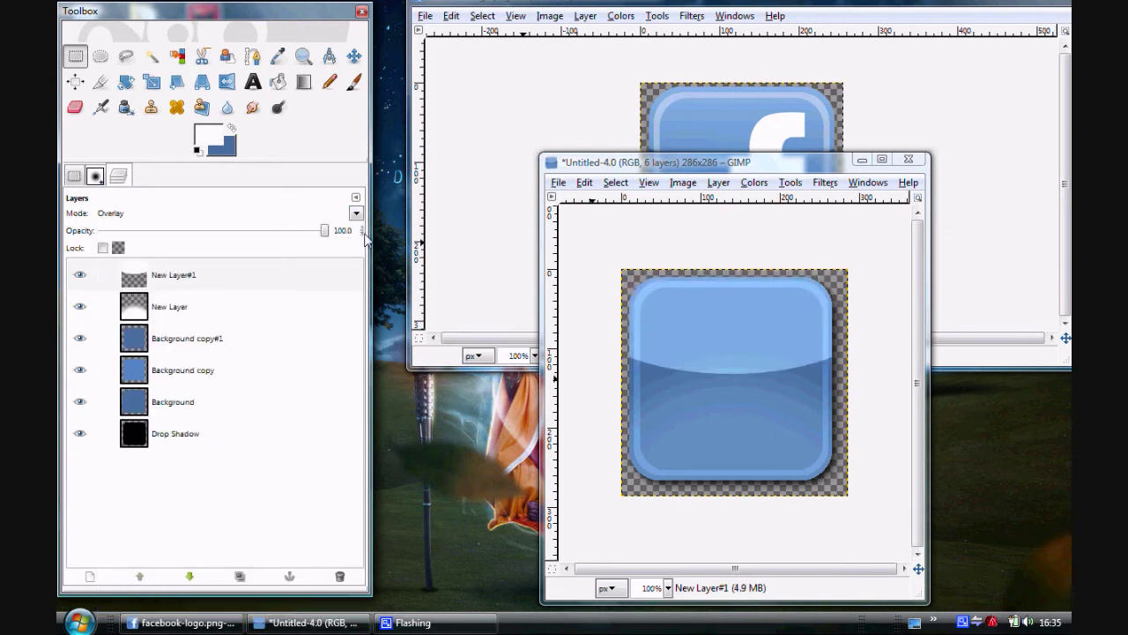
pyautogui.click(363, 235)
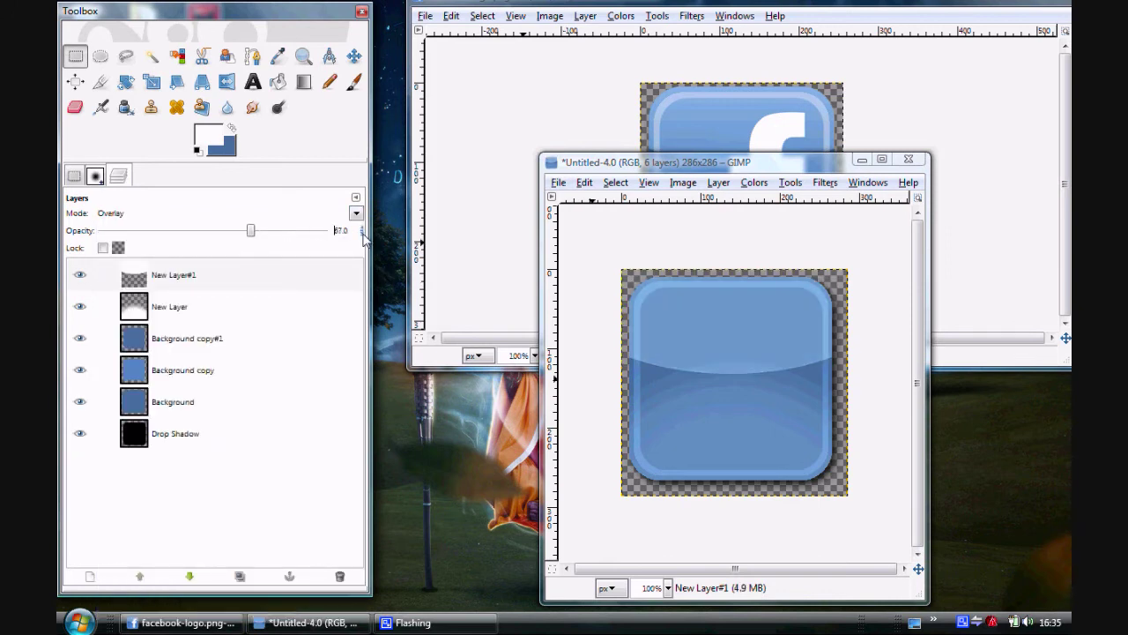
pyautogui.click(363, 234)
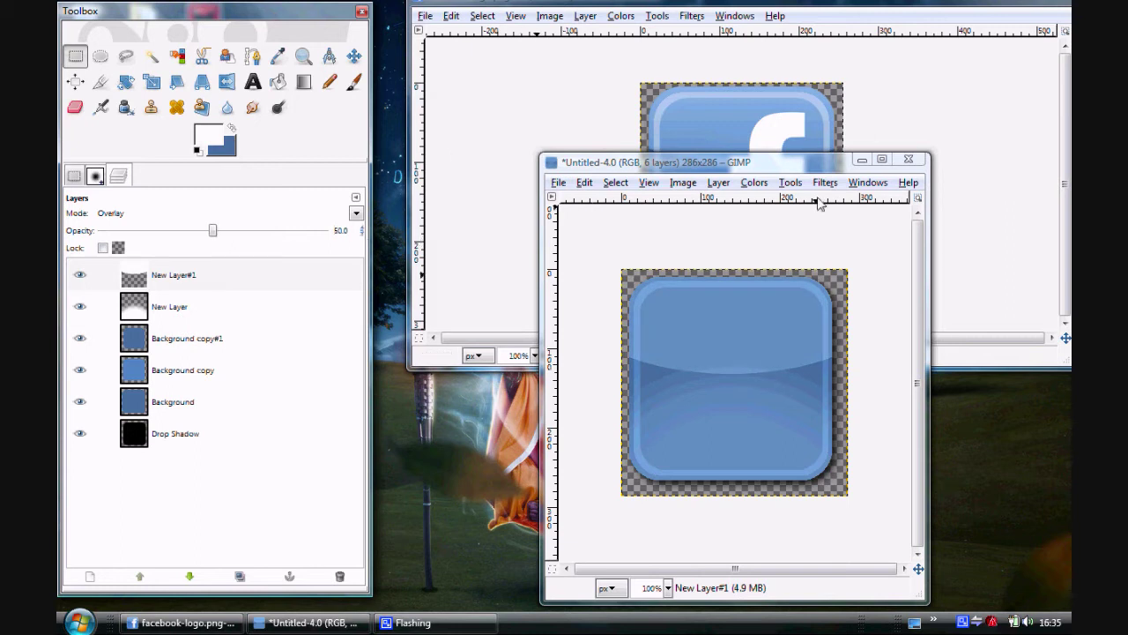
# Step: Select the blurred glow layer and move it slightly down below the glossy highlight
pyautogui.moveTo(815, 172); pyautogui.dragTo(806, 218)
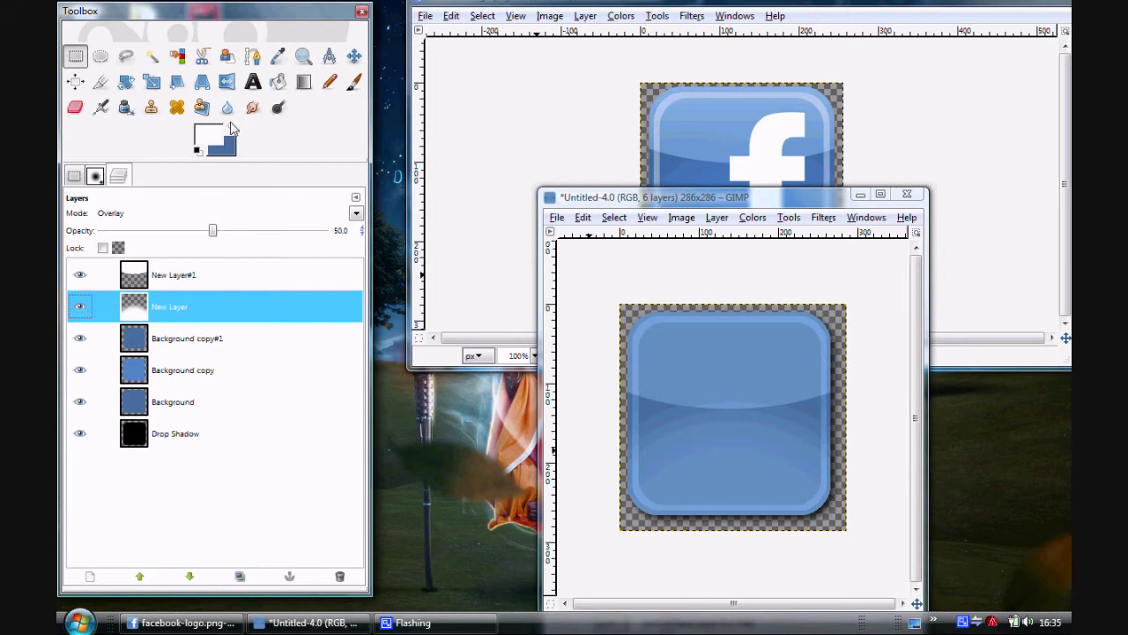
pyautogui.click(353, 56)
pyautogui.click(707, 460)
pyautogui.moveTo(707, 460); pyautogui.dragTo(704, 482)
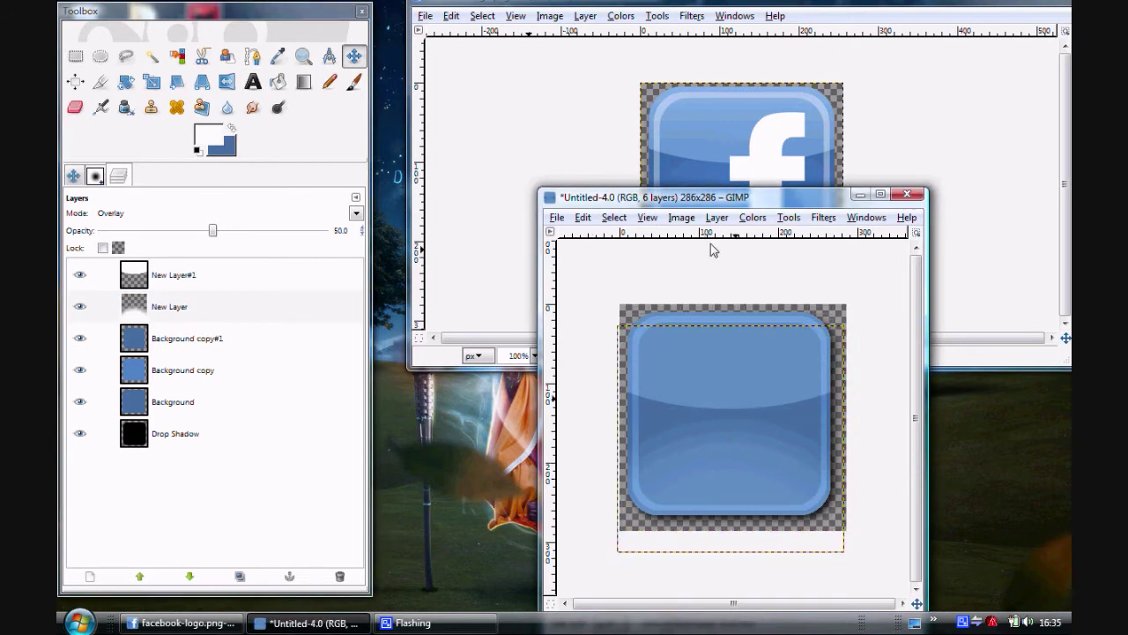
pyautogui.moveTo(733, 202)
pyautogui.mouseDown()
pyautogui.moveTo(709, 301)
pyautogui.moveTo(737, 218)
pyautogui.mouseUp()
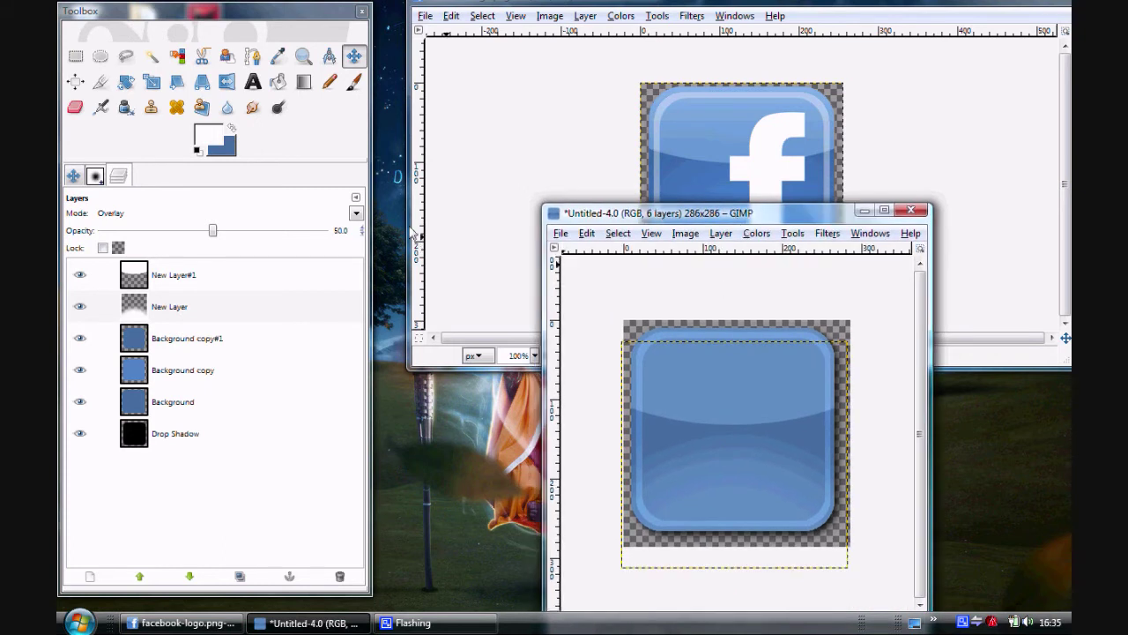
# Step: Add a white text layer reading "f" in the Sans Bold font near the middle of the square
pyautogui.click(253, 82)
pyautogui.click(77, 179)
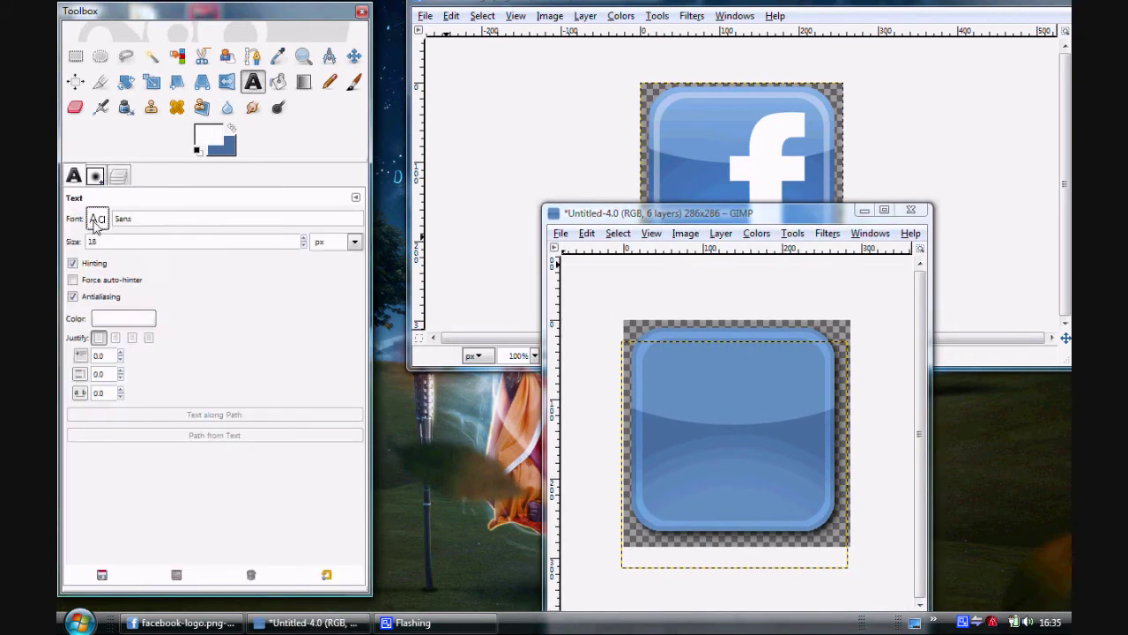
pyautogui.click(98, 221)
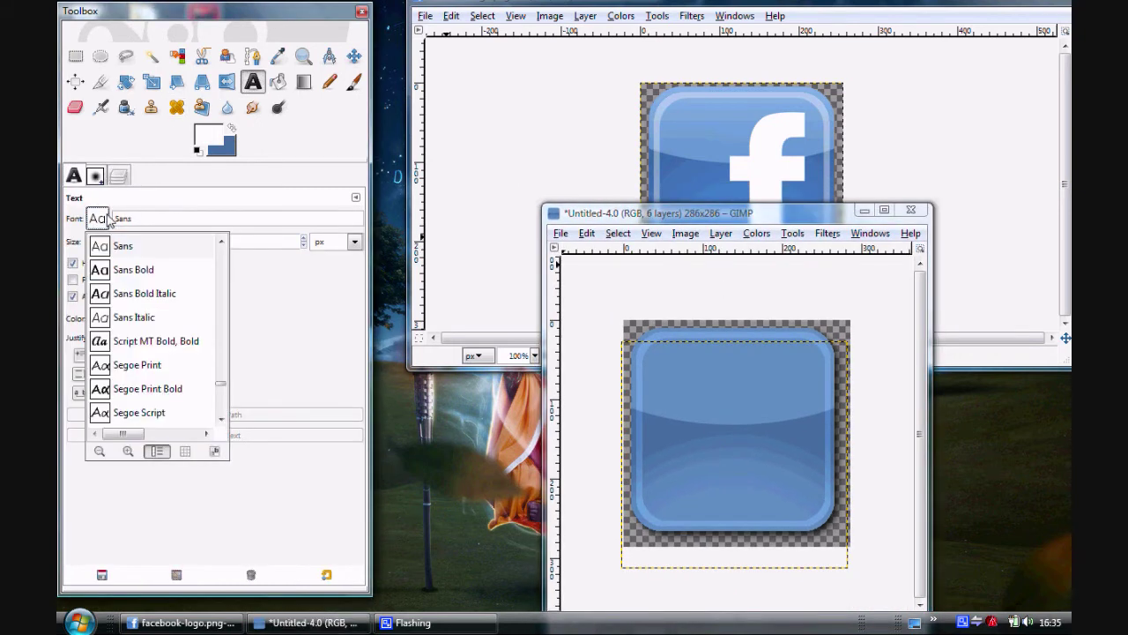
pyautogui.click(134, 271)
pyautogui.click(724, 385)
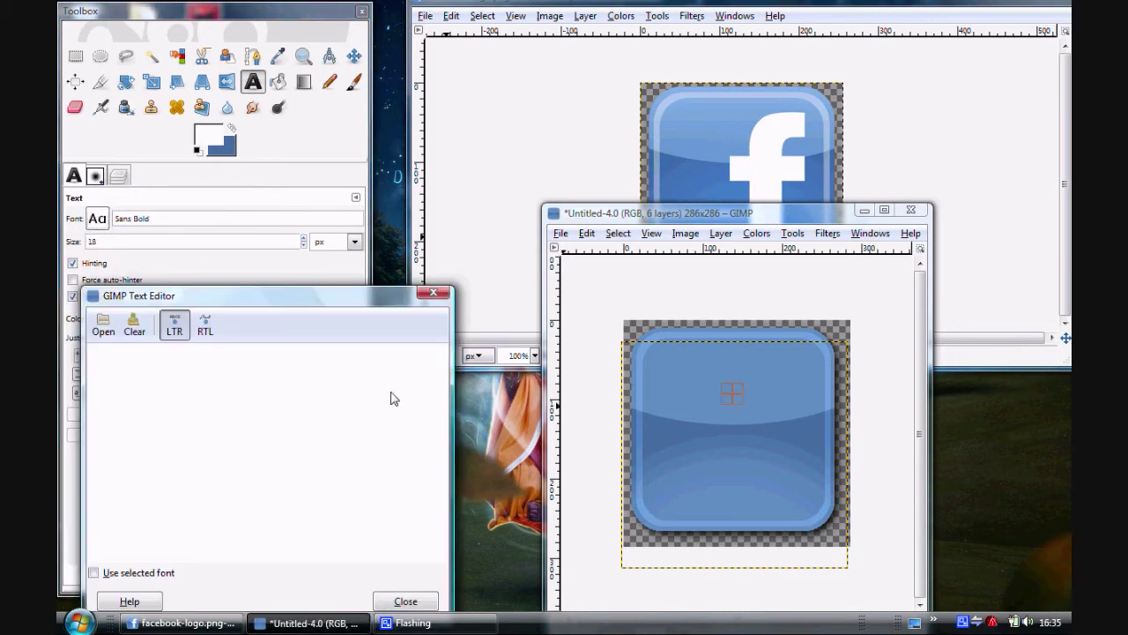
pyautogui.write('f')
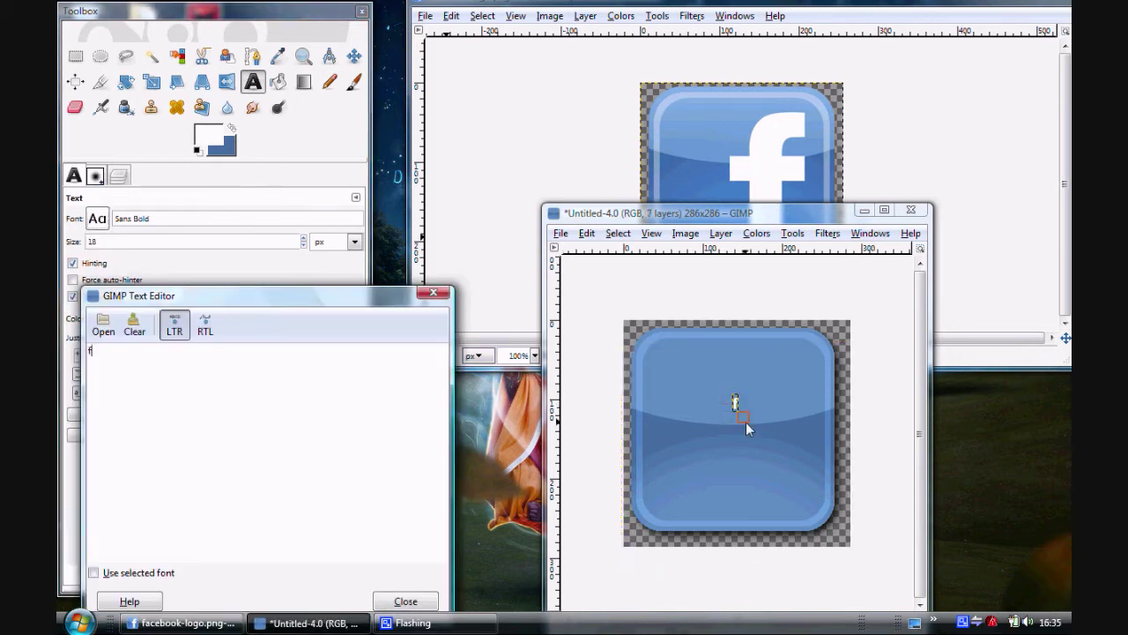
# Step: Enlarge the text box to a tall frame on the square's right half and set the letter's size to 212 px
pyautogui.moveTo(746, 422); pyautogui.dragTo(807, 502)
pyautogui.moveTo(758, 421); pyautogui.dragTo(767, 429)
pyautogui.moveTo(227, 299); pyautogui.dragTo(1045, 0)
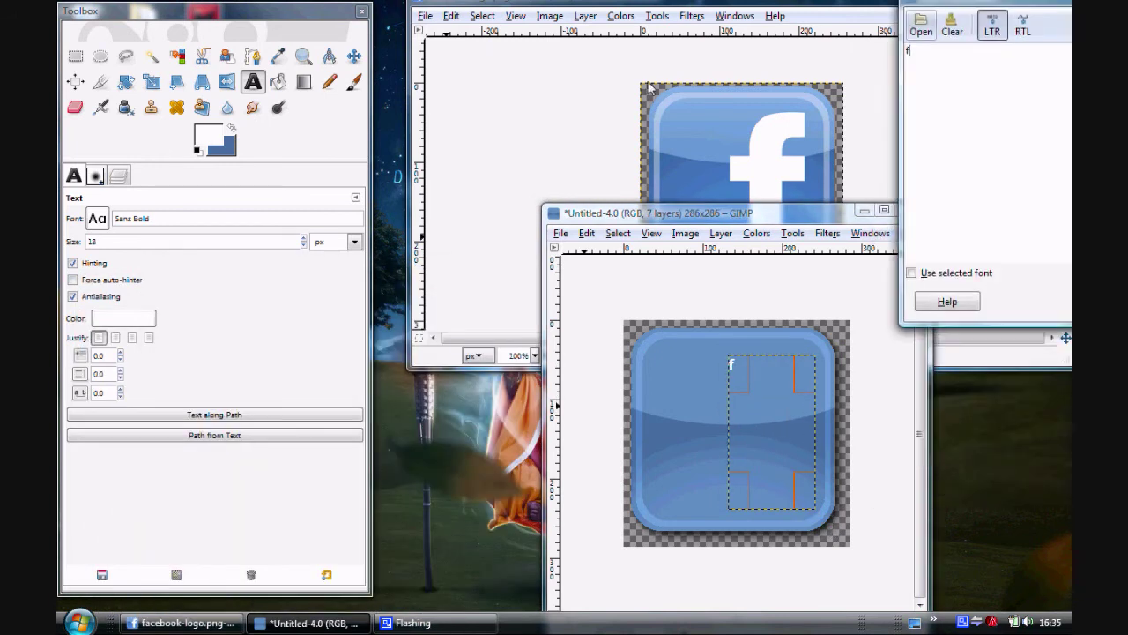
pyautogui.click(303, 237)
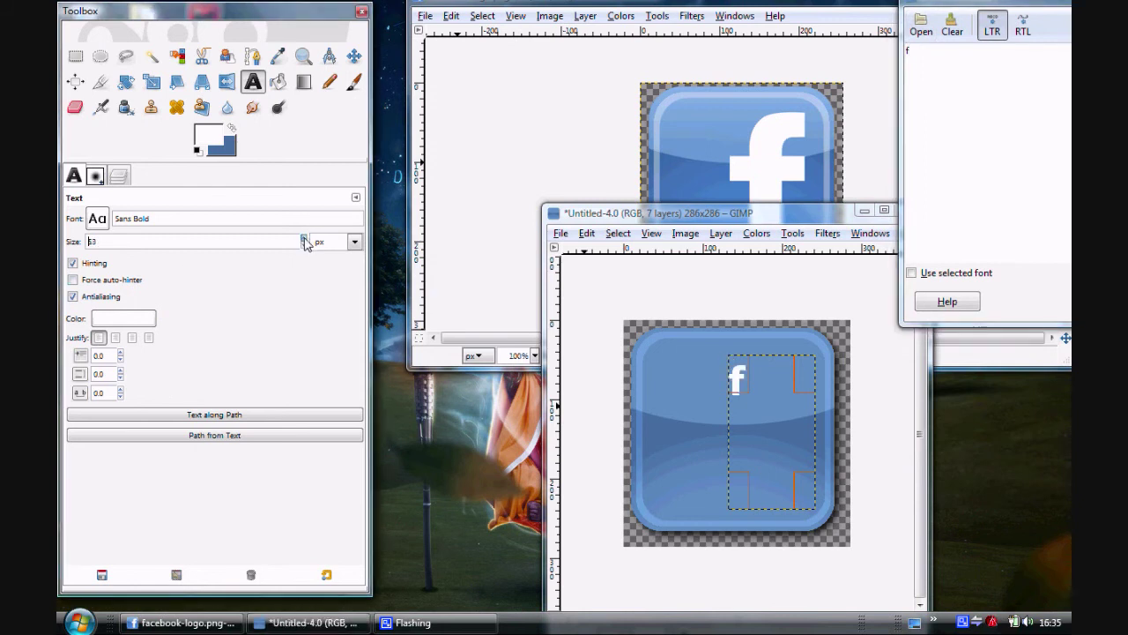
pyautogui.moveTo(304, 243); pyautogui.dragTo(314, 242)
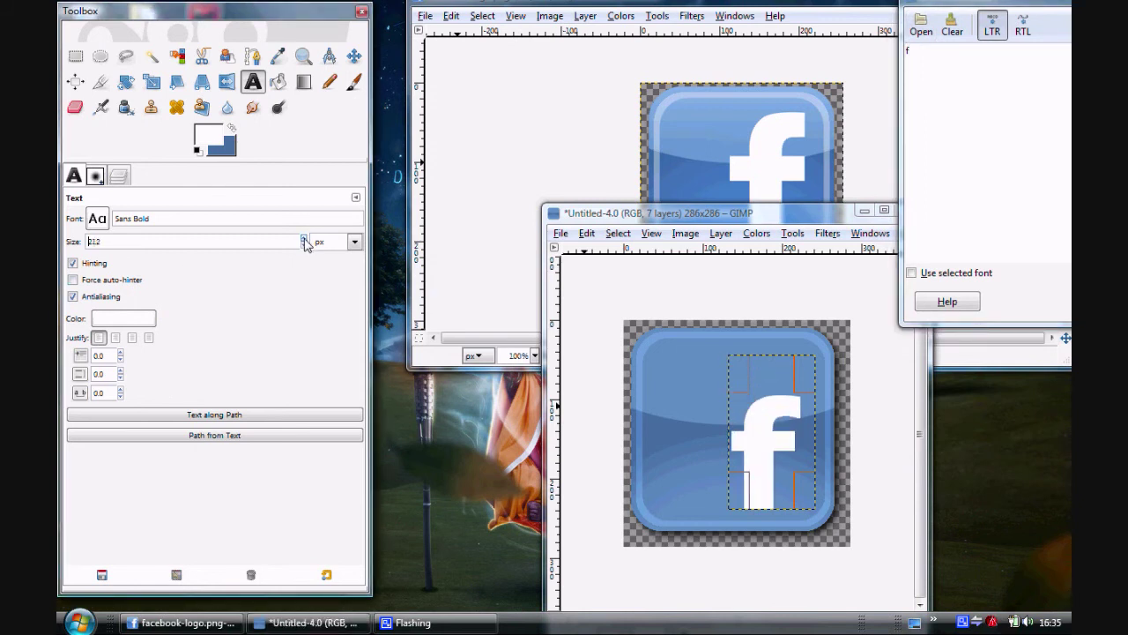
# Step: Move the "f" up within the square and lengthen its text box downward to fit the whole stem
pyautogui.moveTo(784, 456); pyautogui.dragTo(790, 417)
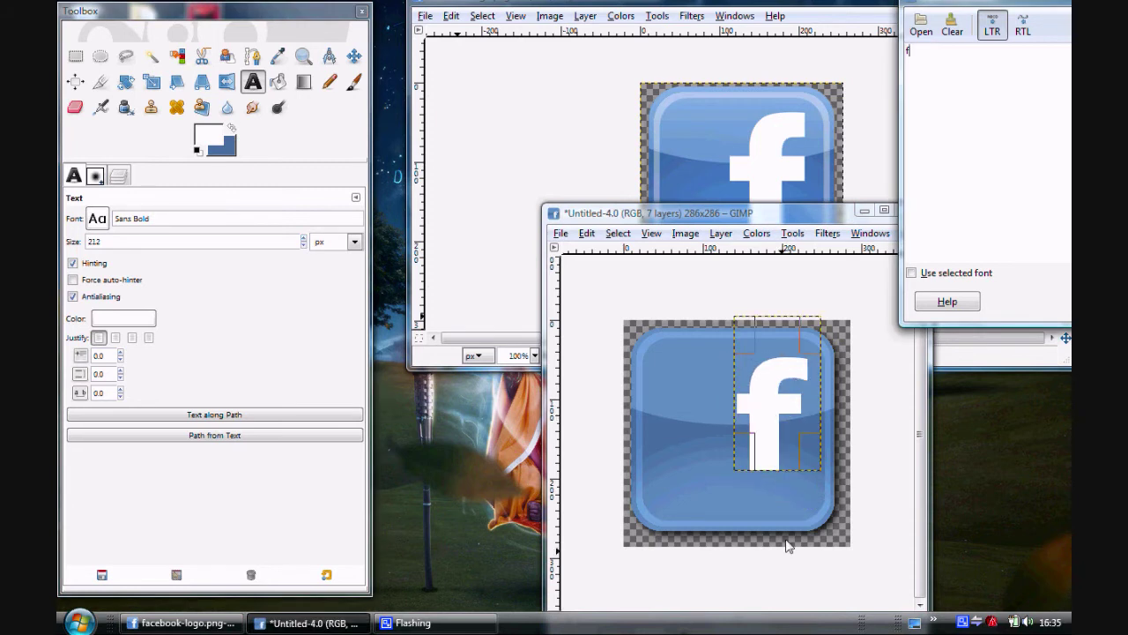
pyautogui.moveTo(779, 456); pyautogui.dragTo(777, 516)
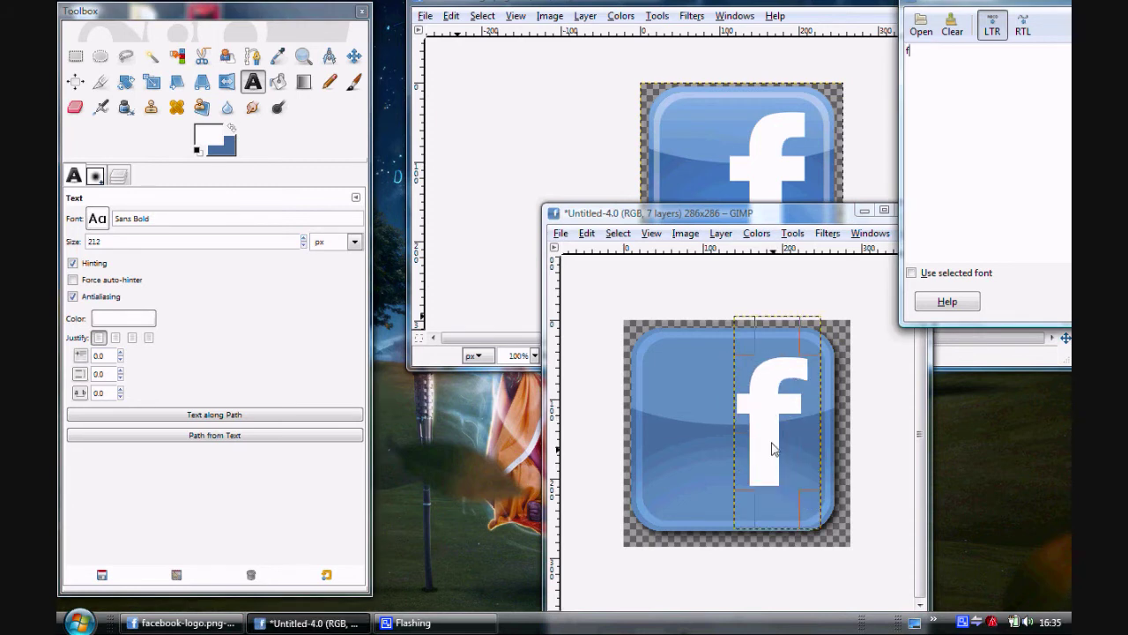
# Step: Set the "f" size to 247 px, reposition it in the square's right half and close the text editor
pyautogui.click(304, 239)
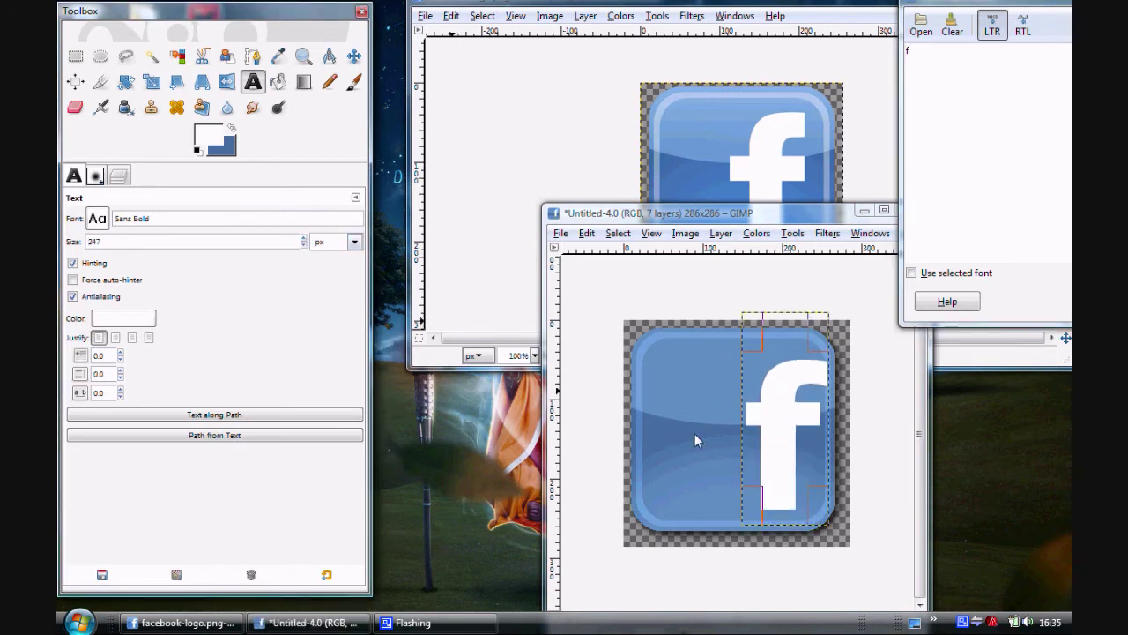
pyautogui.moveTo(795, 441); pyautogui.dragTo(778, 427)
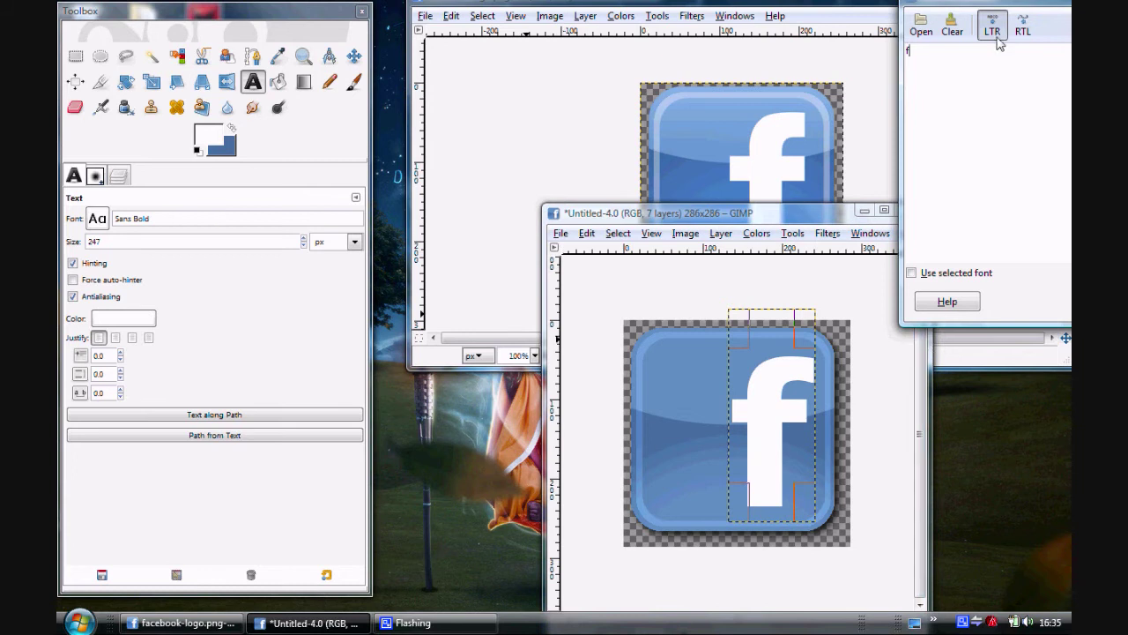
pyautogui.moveTo(1011, 2); pyautogui.dragTo(685, 53)
pyautogui.click(933, 43)
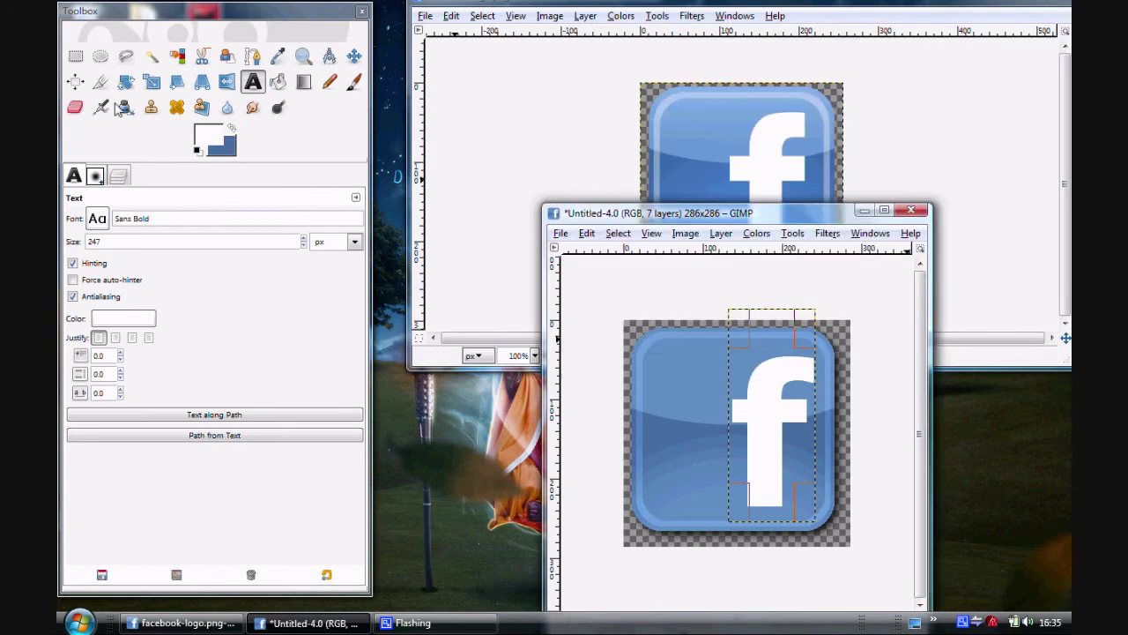
# Step: Activate the Rectangle Select tool and show the layer list with the glossy highlight layer selected
pyautogui.click(76, 62)
pyautogui.click(76, 58)
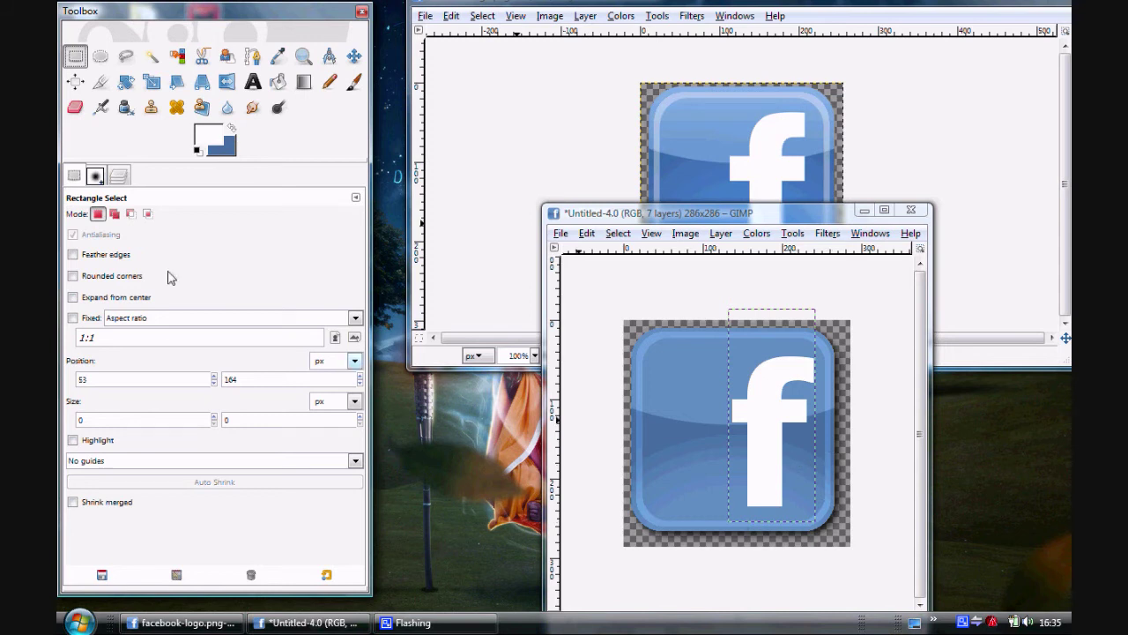
pyautogui.click(118, 175)
pyautogui.moveTo(169, 317); pyautogui.dragTo(145, 282)
pyautogui.moveTo(145, 280)
pyautogui.mouseDown()
pyautogui.moveTo(140, 324)
pyautogui.moveTo(156, 262)
pyautogui.moveTo(153, 275)
pyautogui.mouseUp()
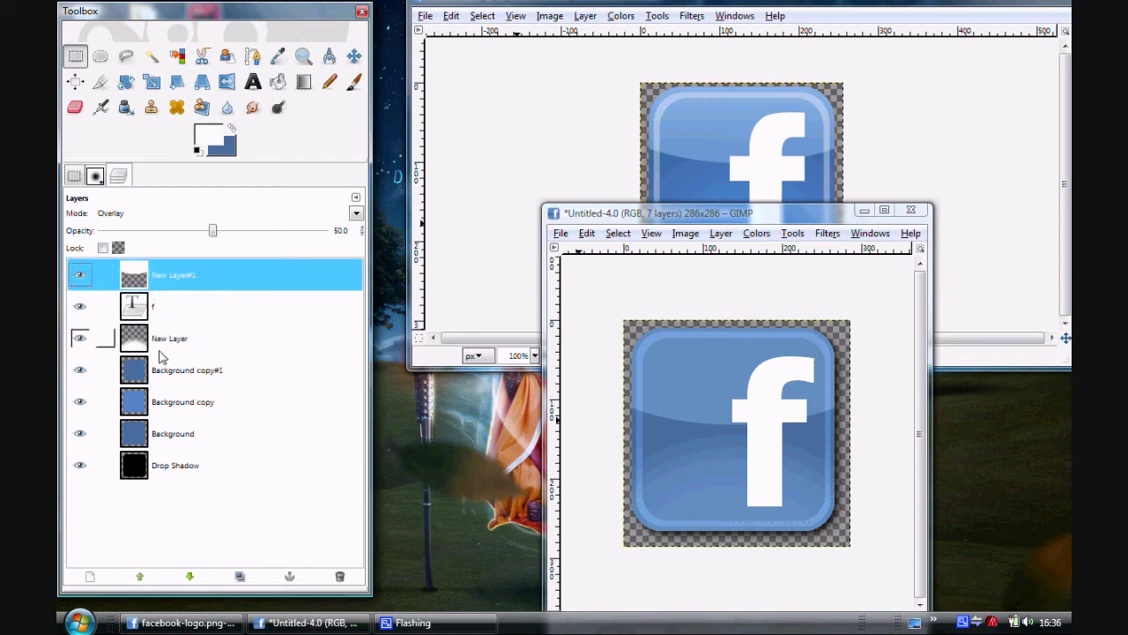
pyautogui.moveTo(166, 407); pyautogui.dragTo(169, 386)
pyautogui.click(727, 212)
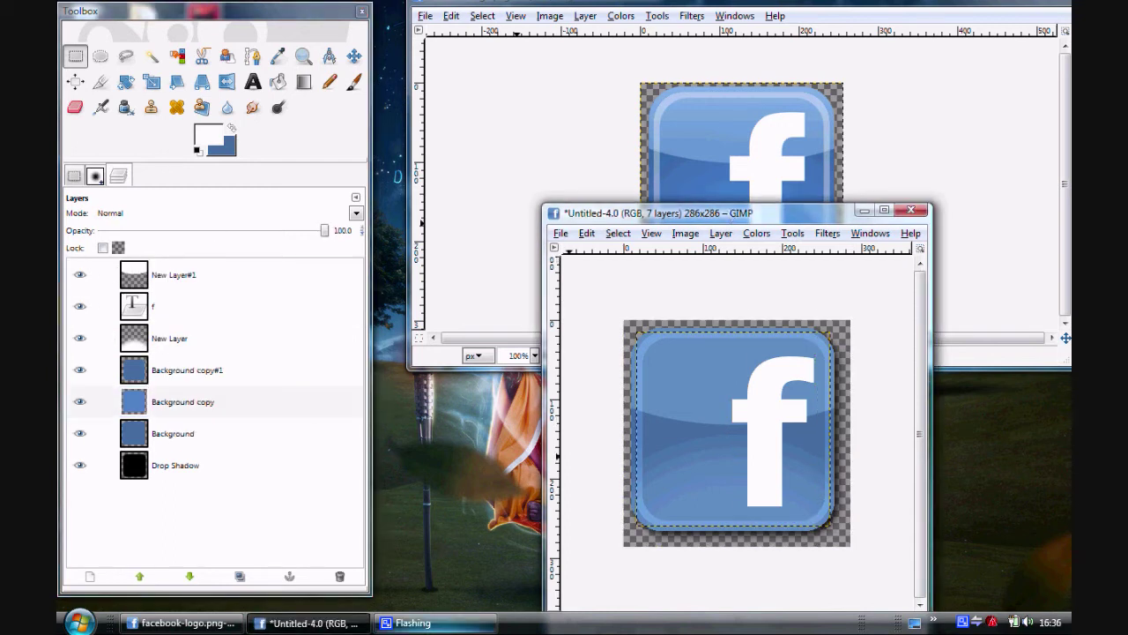
pyautogui.click(432, 625)
pyautogui.click(308, 622)
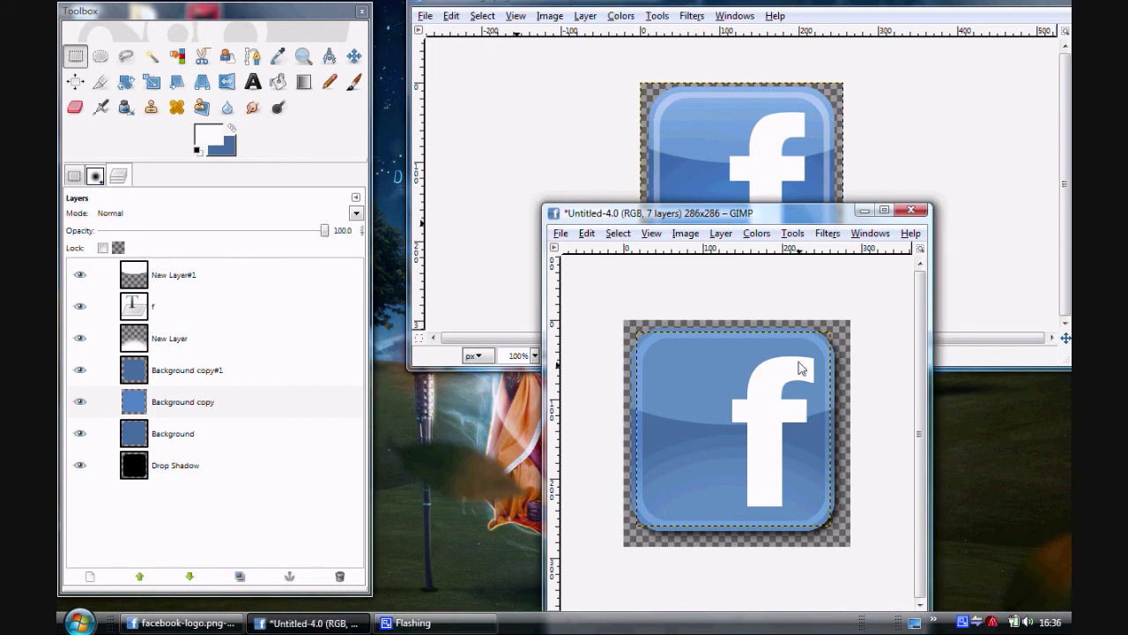
pyautogui.moveTo(804, 346); pyautogui.dragTo(814, 381)
pyautogui.moveTo(832, 445); pyautogui.dragTo(834, 447)
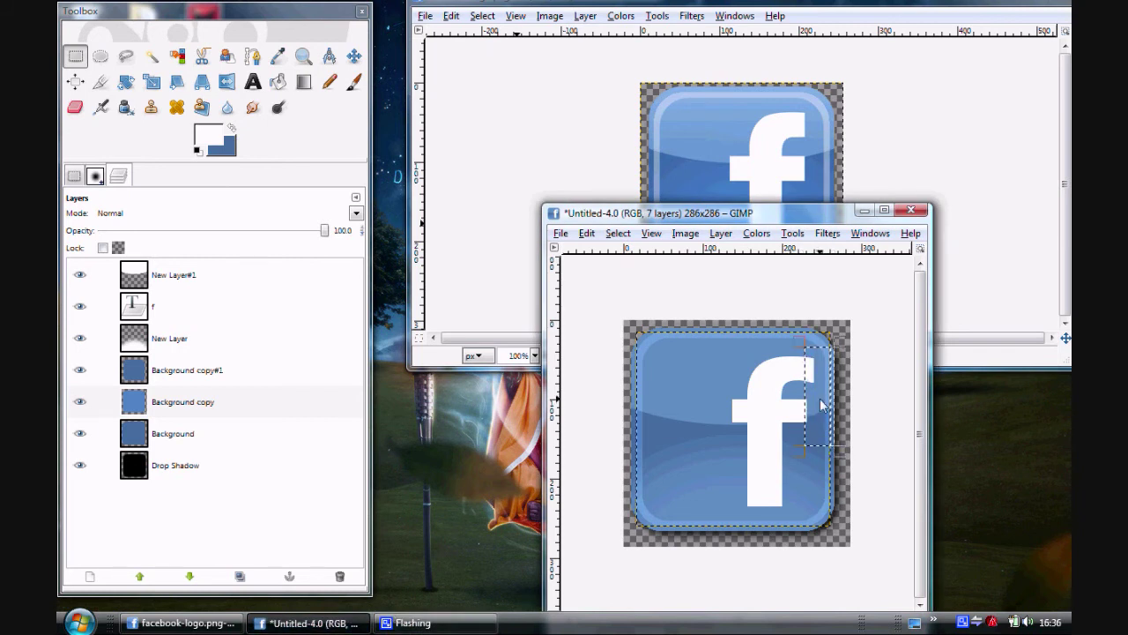
pyautogui.moveTo(819, 399); pyautogui.dragTo(823, 399)
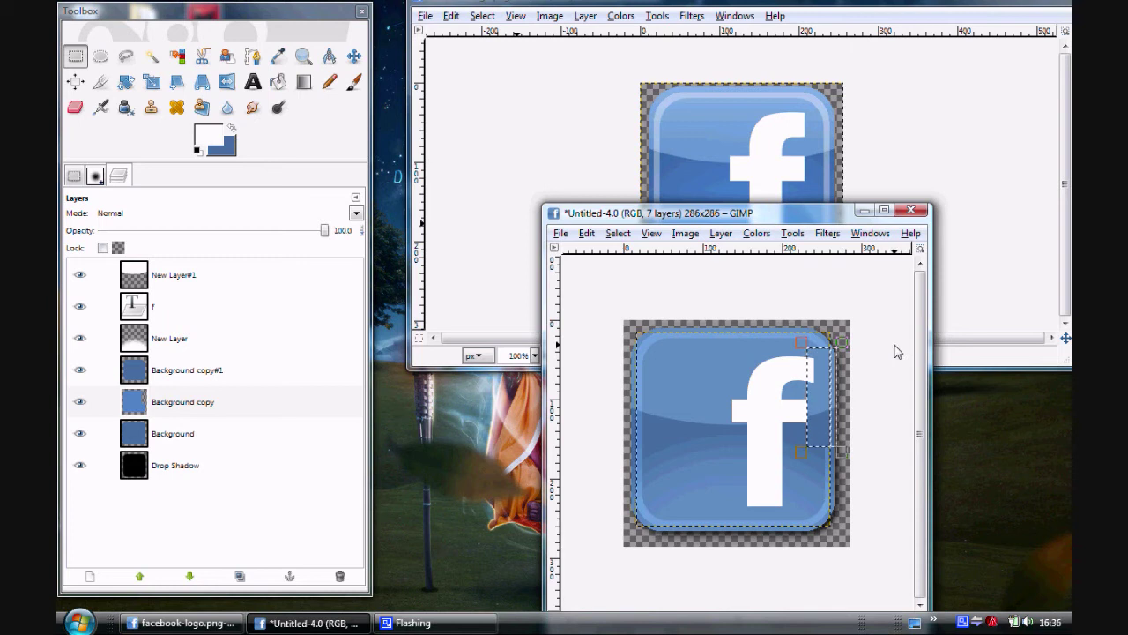
pyautogui.click(781, 334)
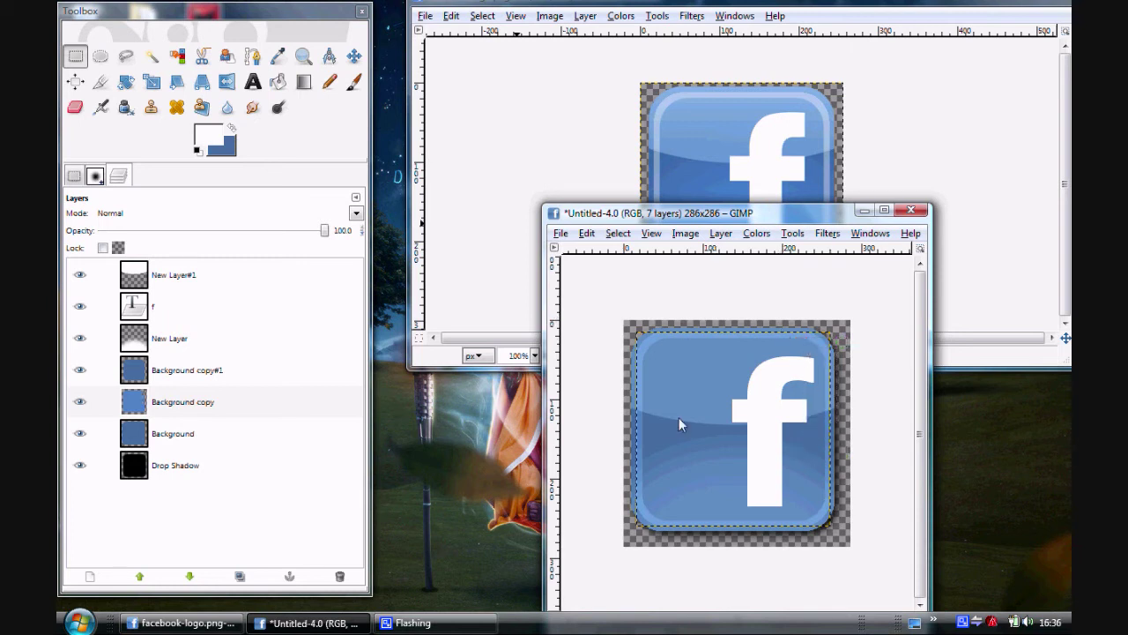
# Step: Select the "f" layer, enclose the right tip of its hook in a rectangular selection and delete that part
pyautogui.click(229, 308)
pyautogui.moveTo(169, 302); pyautogui.dragTo(161, 262)
pyautogui.moveTo(808, 431); pyautogui.dragTo(830, 336)
pyautogui.moveTo(800, 398); pyautogui.dragTo(842, 391)
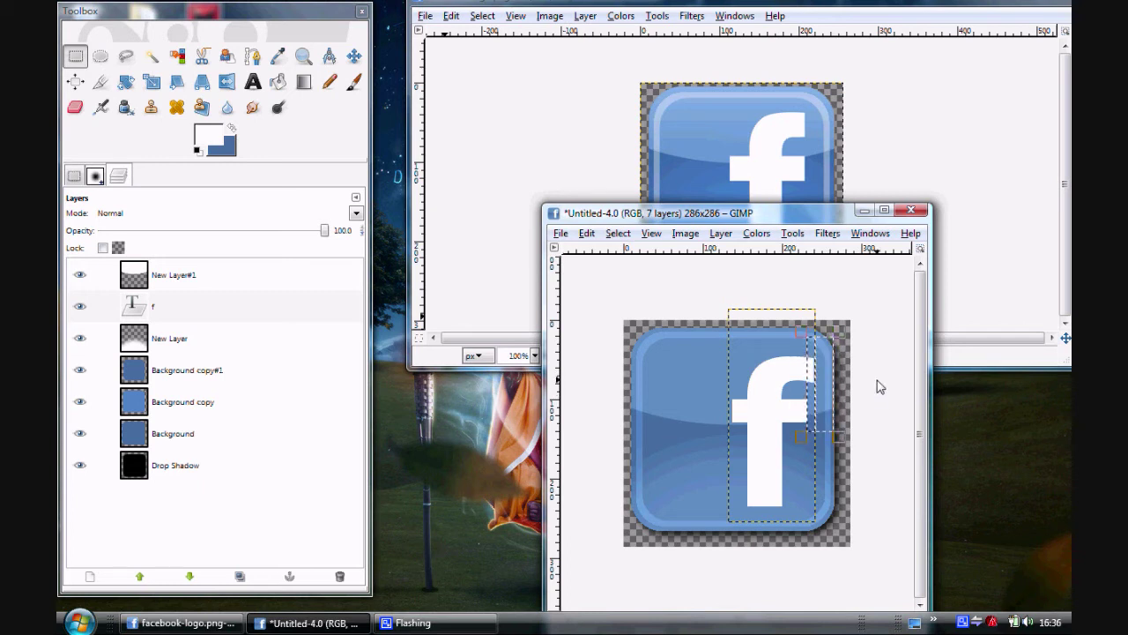
pyautogui.press('Delete')
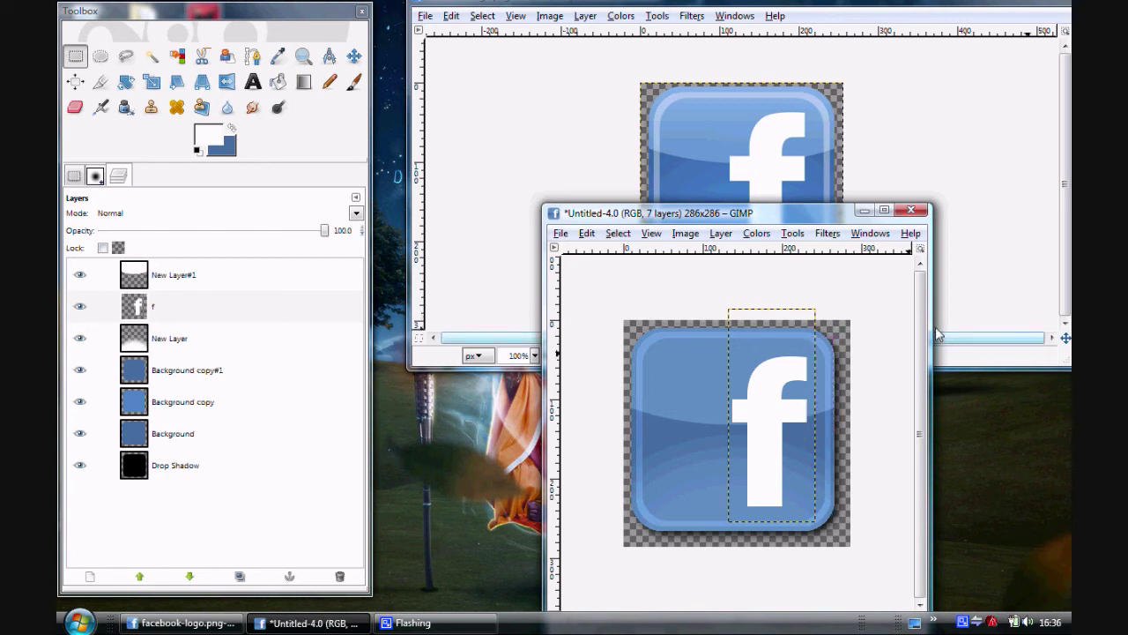
pyautogui.click(758, 233)
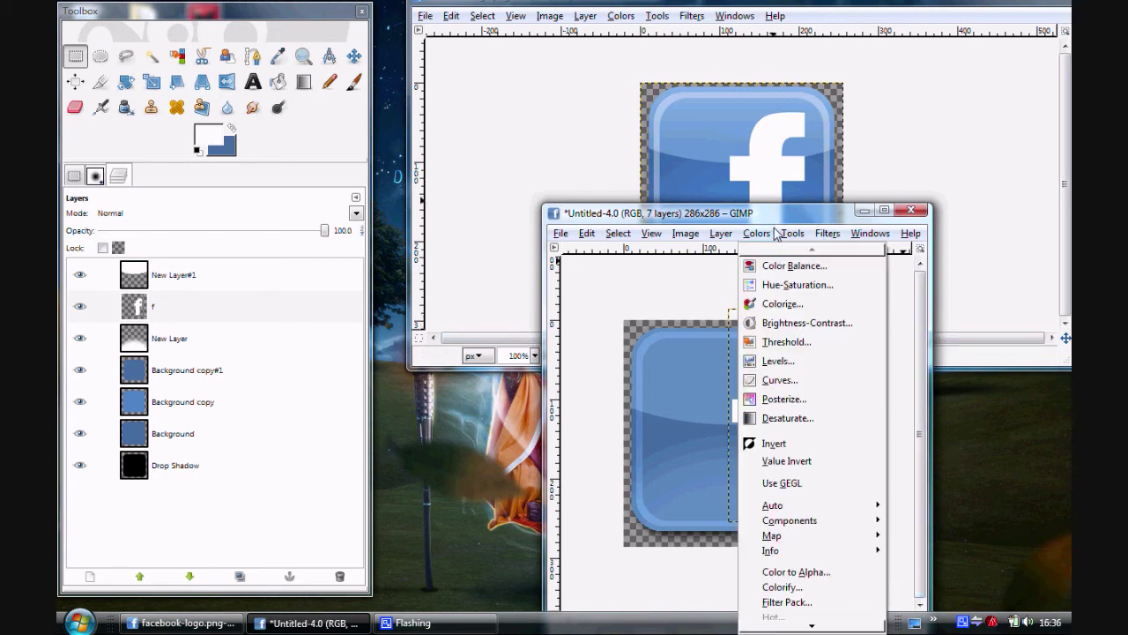
pyautogui.click(775, 286)
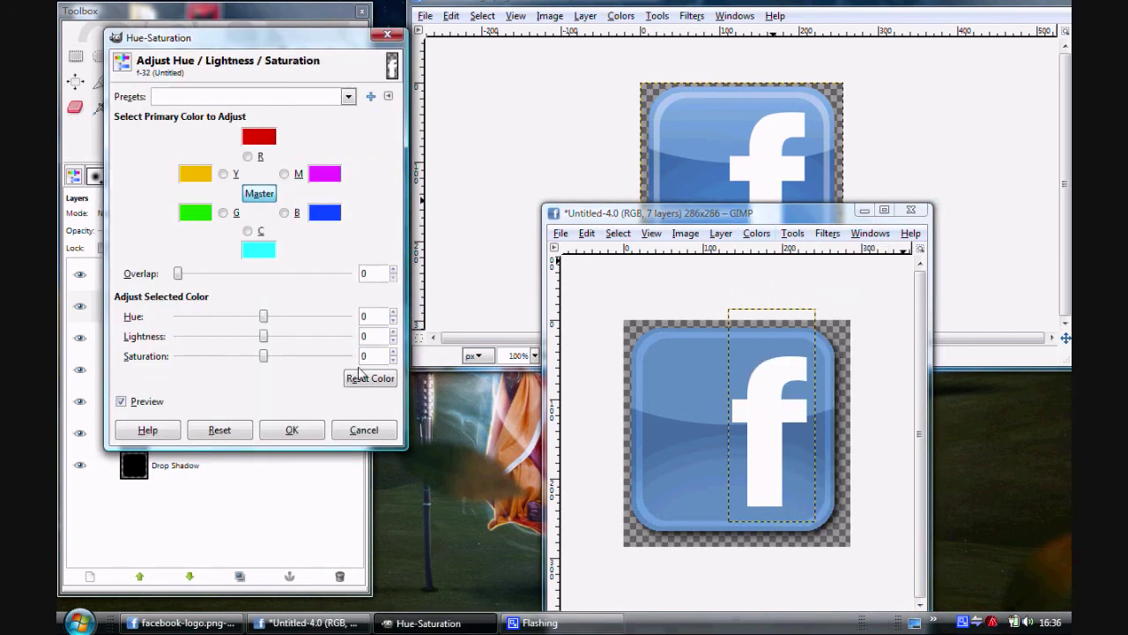
pyautogui.click(394, 353)
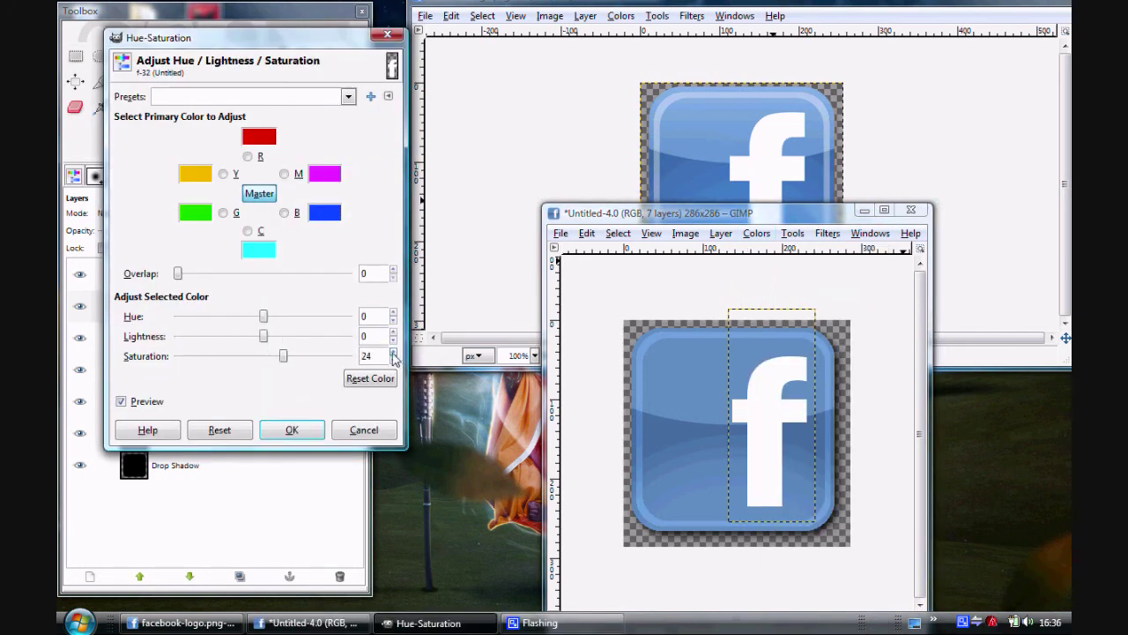
pyautogui.click(394, 353)
pyautogui.click(364, 429)
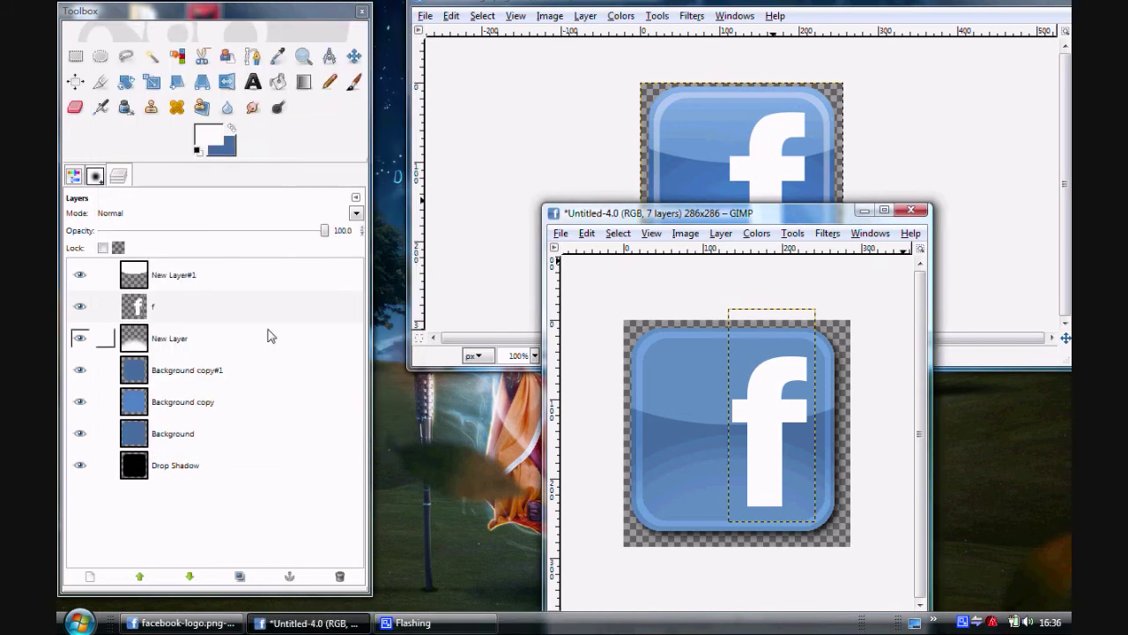
# Step: Add a transparent layer on top of the stack, then paste and anchor a copy of the visible image in it
pyautogui.click(219, 281)
pyautogui.click(89, 576)
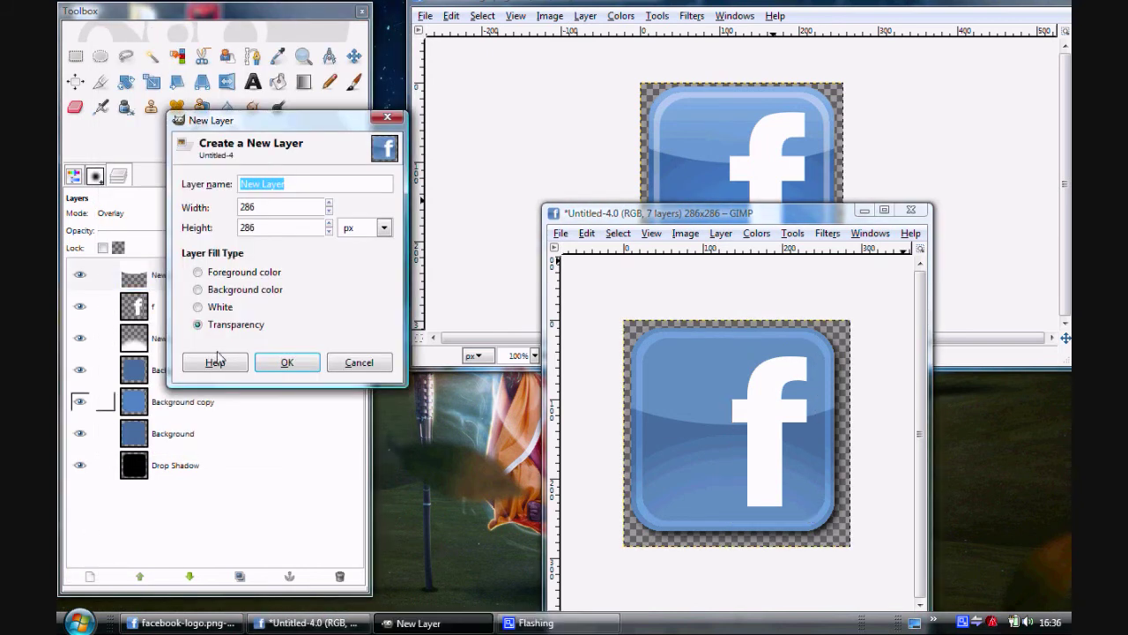
pyautogui.click(291, 360)
pyautogui.click(586, 233)
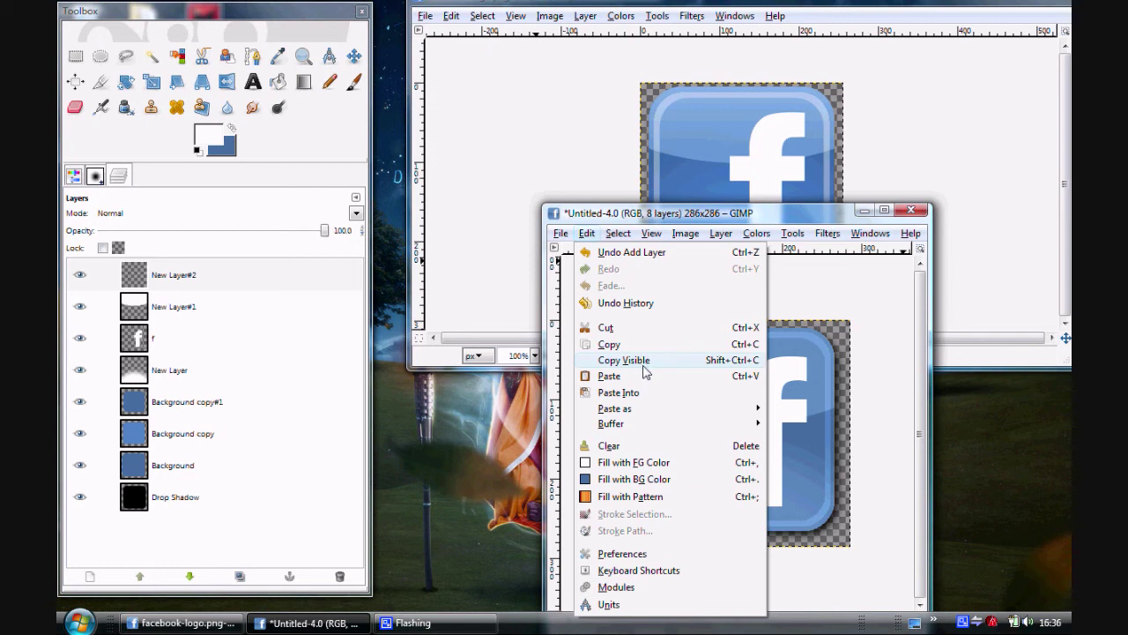
pyautogui.click(624, 360)
pyautogui.click(586, 233)
pyautogui.click(610, 376)
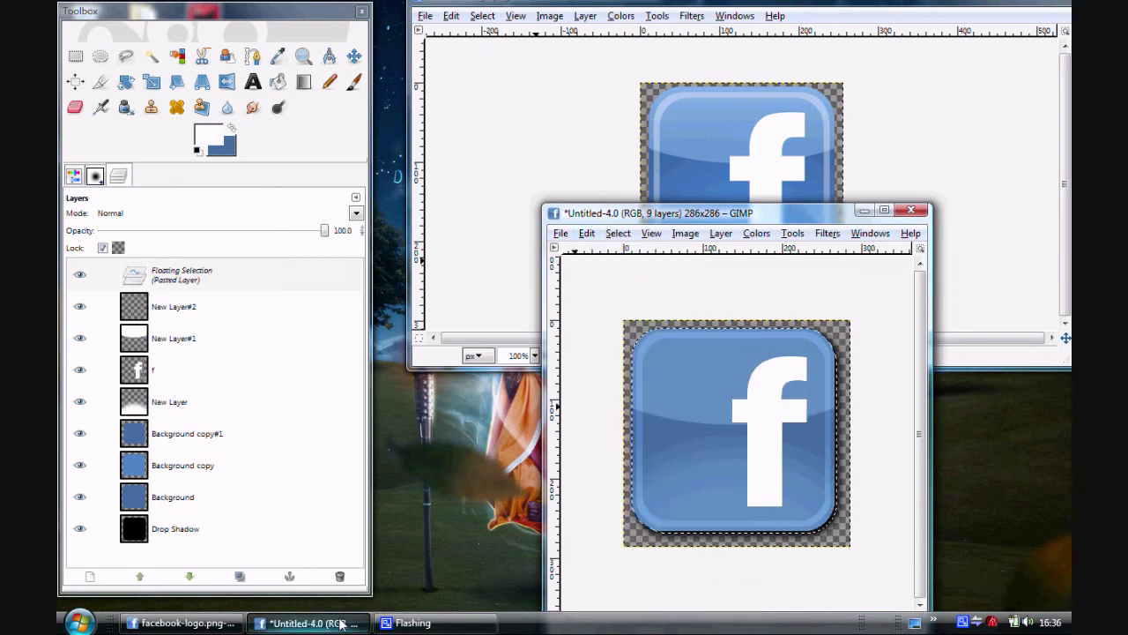
pyautogui.click(290, 575)
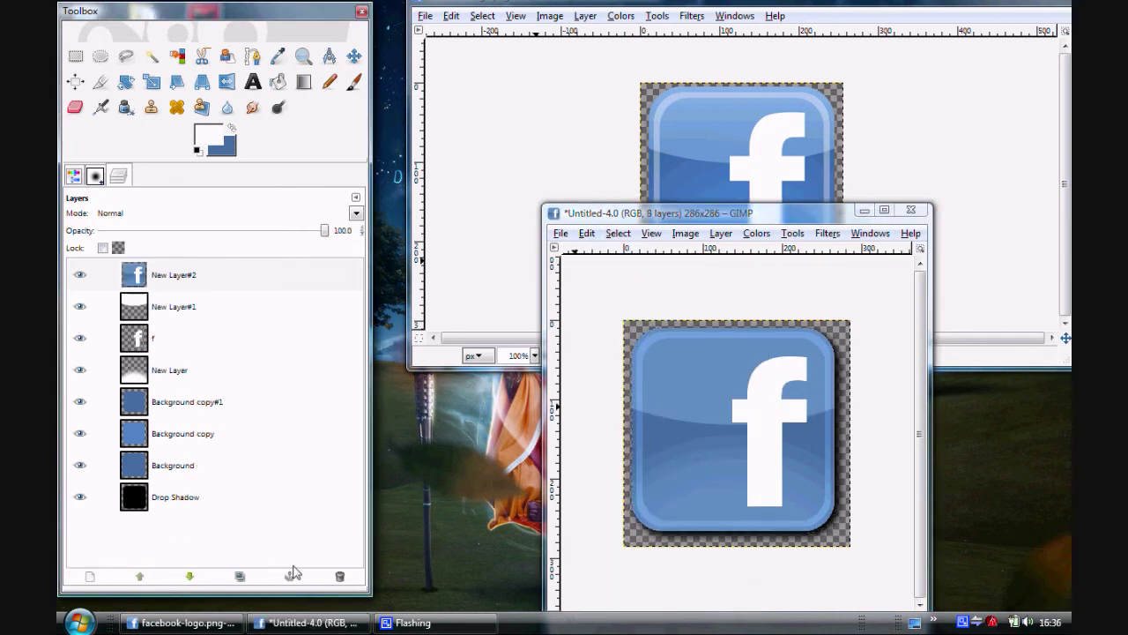
# Step: Delete the topmost layer containing the merged copy of the icon
pyautogui.click(721, 232)
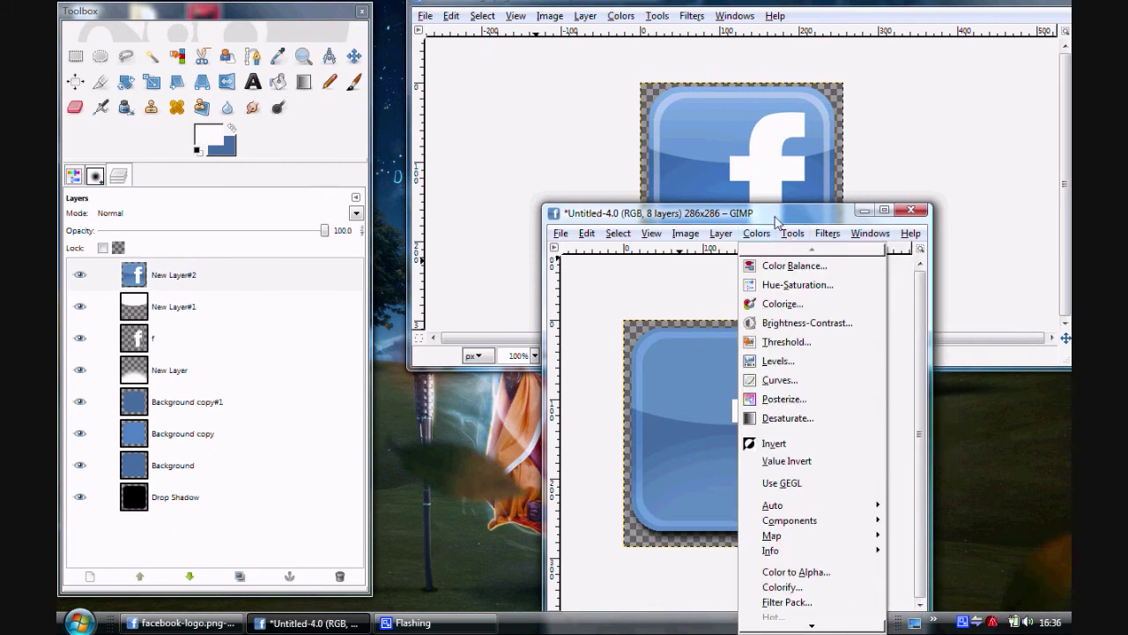
pyautogui.click(777, 218)
pyautogui.click(210, 275)
pyautogui.click(342, 578)
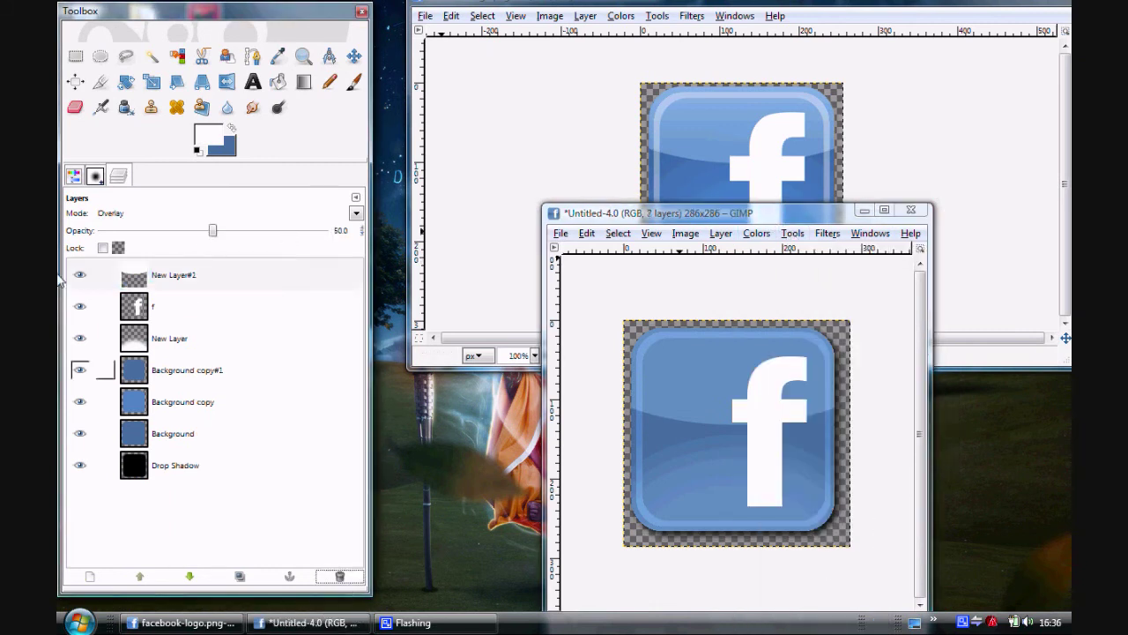
pyautogui.click(589, 234)
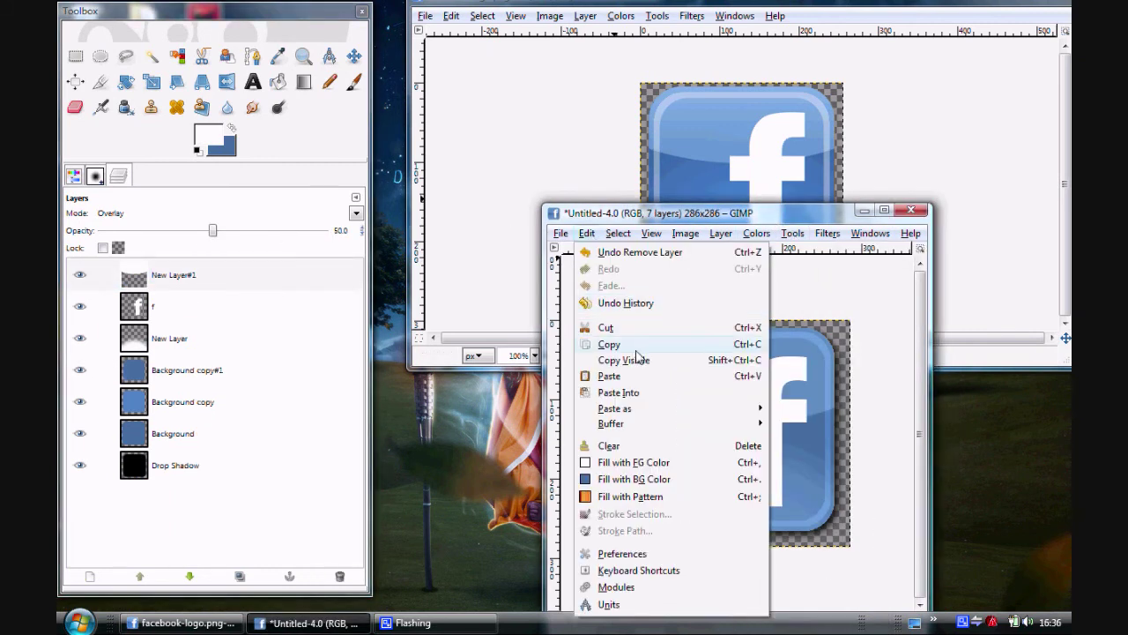
pyautogui.click(595, 237)
pyautogui.click(595, 238)
pyautogui.click(693, 219)
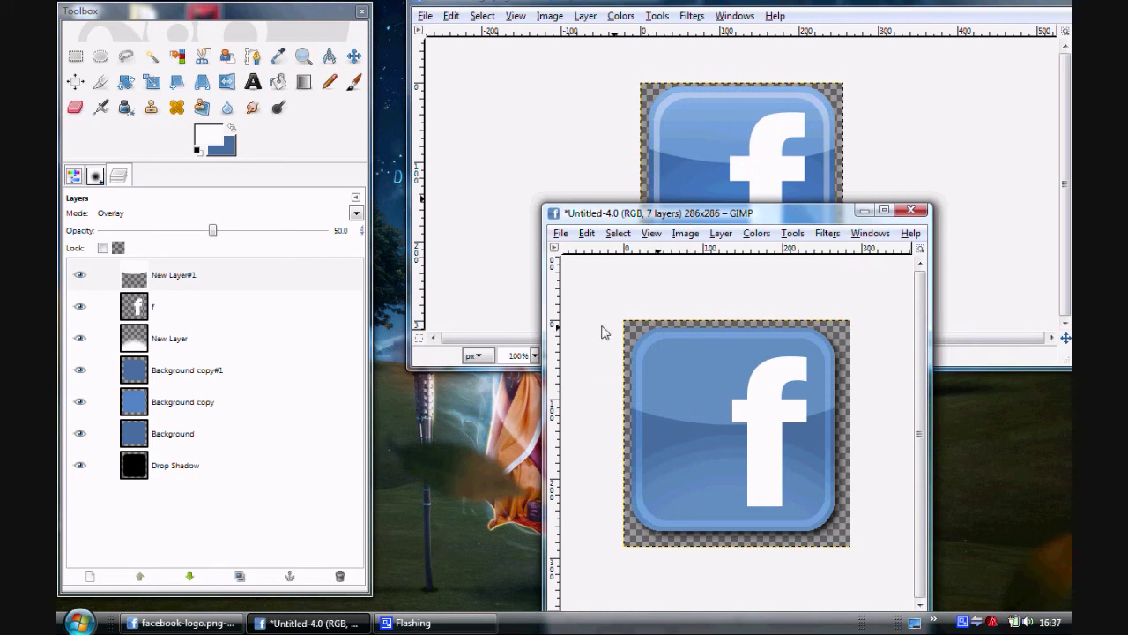
pyautogui.click(150, 280)
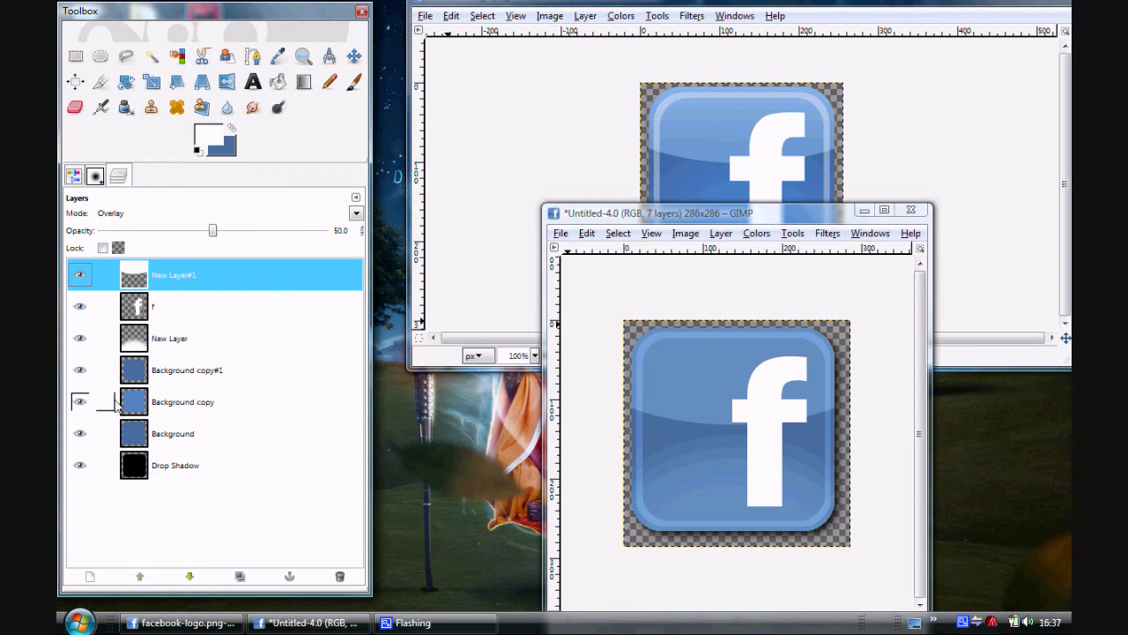
# Step: Hide the Background layer, copy its contents and make the layer visible again
pyautogui.click(79, 435)
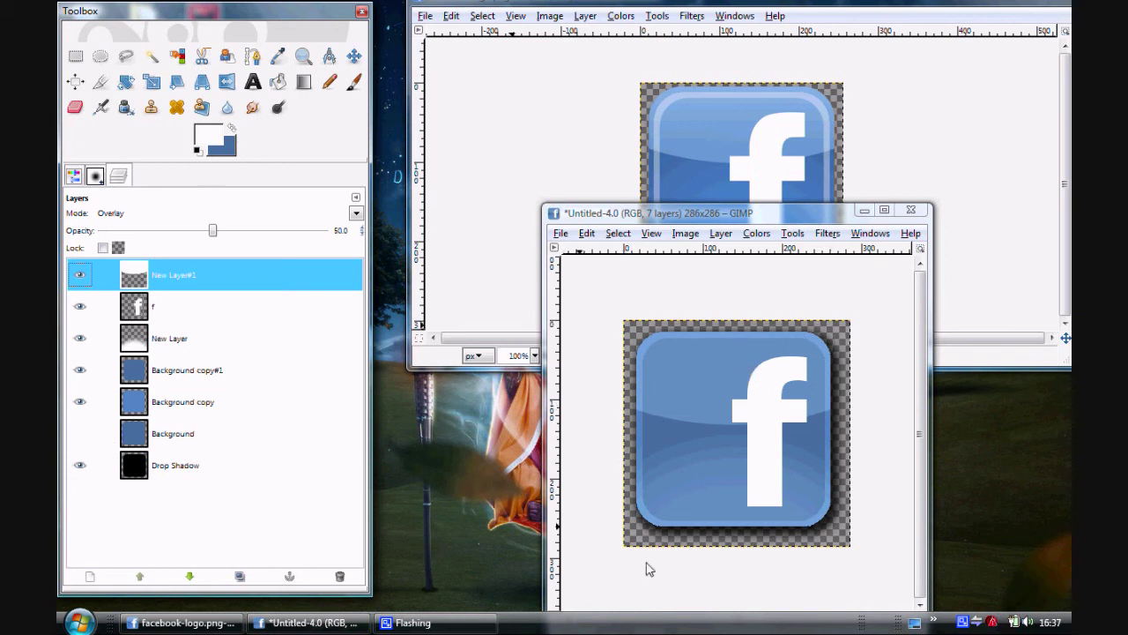
pyautogui.click(223, 439)
pyautogui.click(587, 233)
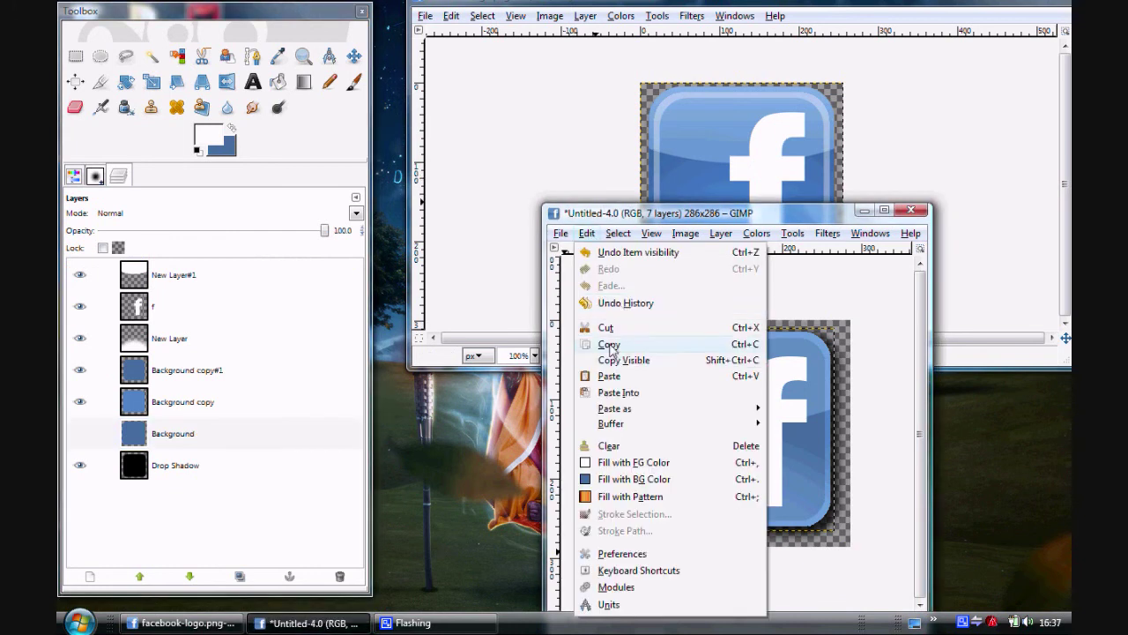
pyautogui.click(610, 346)
pyautogui.click(176, 438)
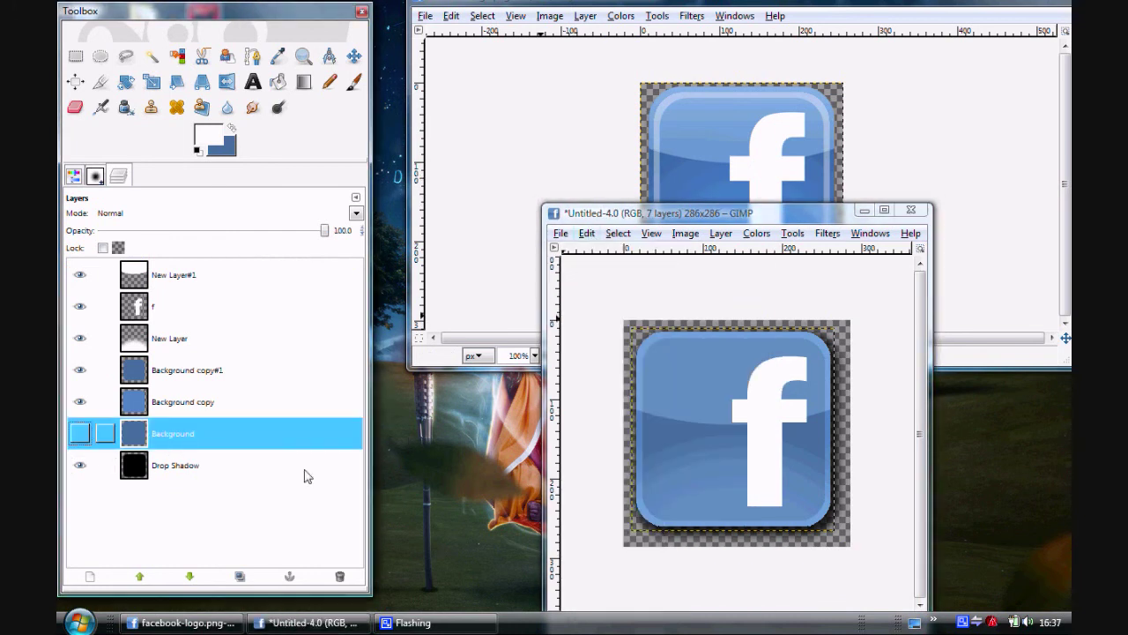
pyautogui.click(79, 433)
# Step: Add a transparent 286 × 286 px layer above the glossy highlight and anchor a pasted copy of everything visible in it
pyautogui.click(185, 274)
pyautogui.click(105, 577)
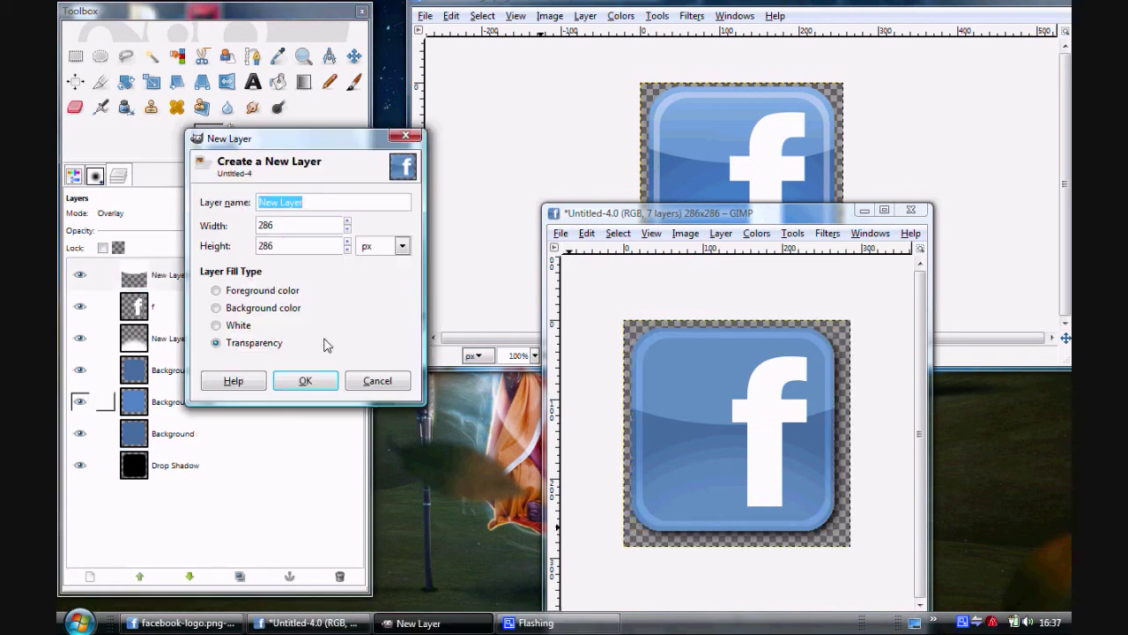
pyautogui.click(312, 381)
pyautogui.click(587, 234)
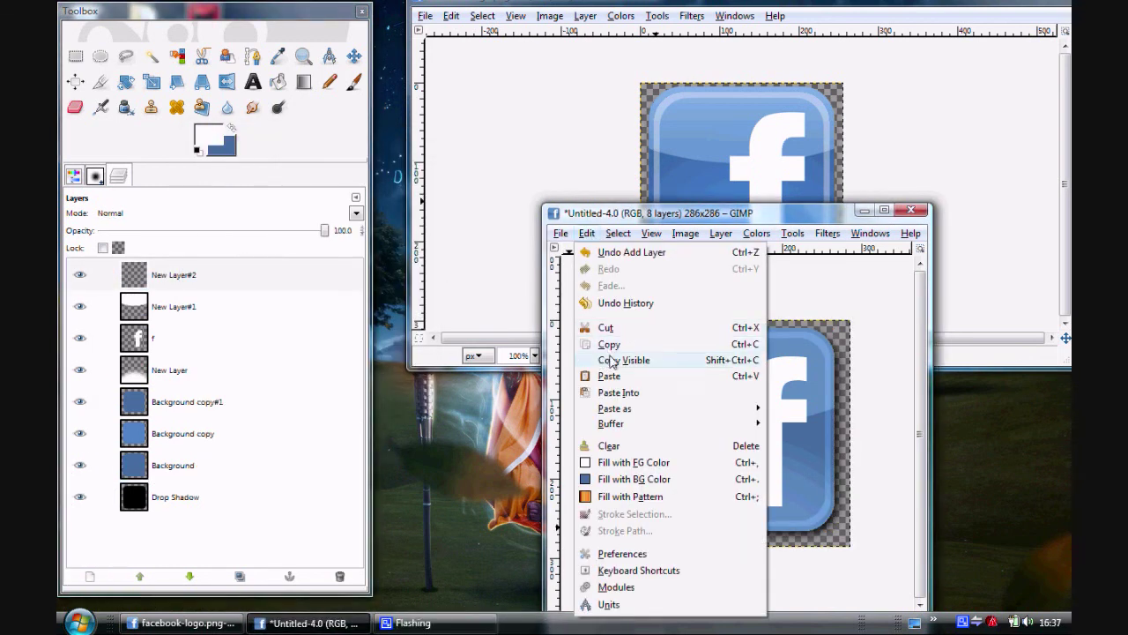
pyautogui.click(608, 360)
pyautogui.click(587, 232)
pyautogui.click(618, 392)
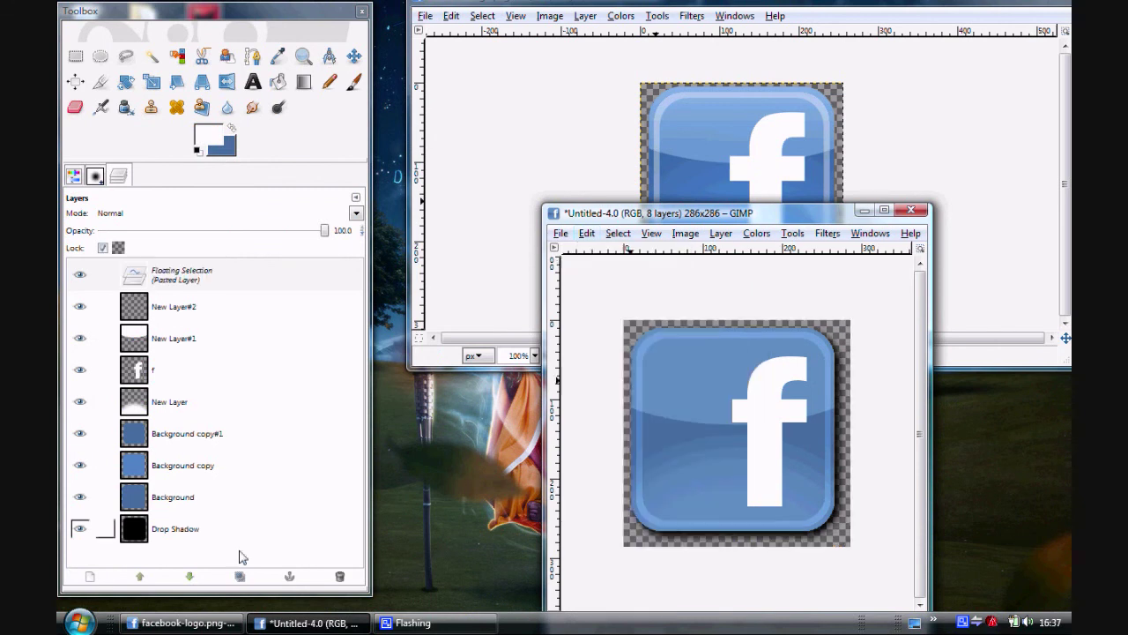
pyautogui.click(289, 576)
# Step: Apply Hue-Saturation to the merged icon layer with hue 3, lightness -10 and saturation 30, and move its window clear of the reference logo
pyautogui.click(756, 232)
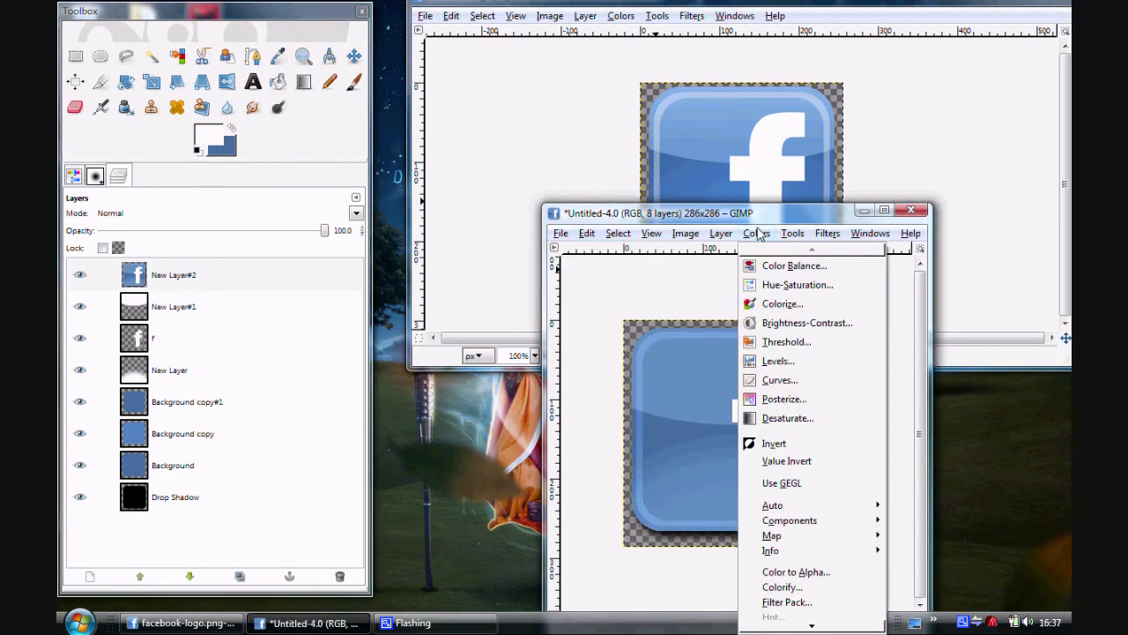
pyautogui.click(788, 286)
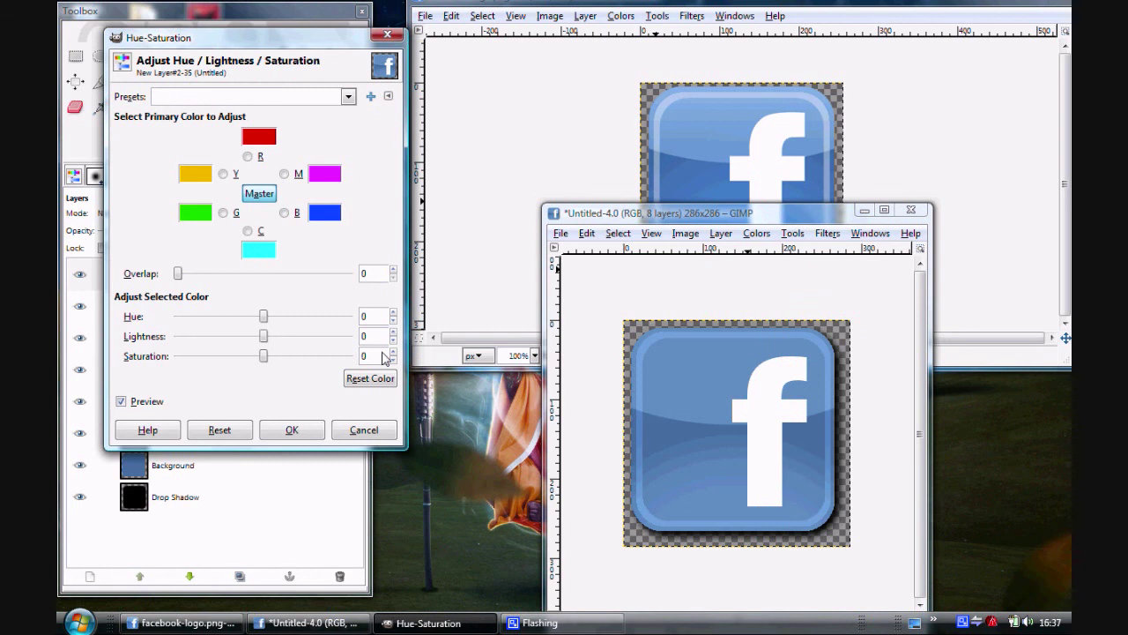
pyautogui.click(394, 350)
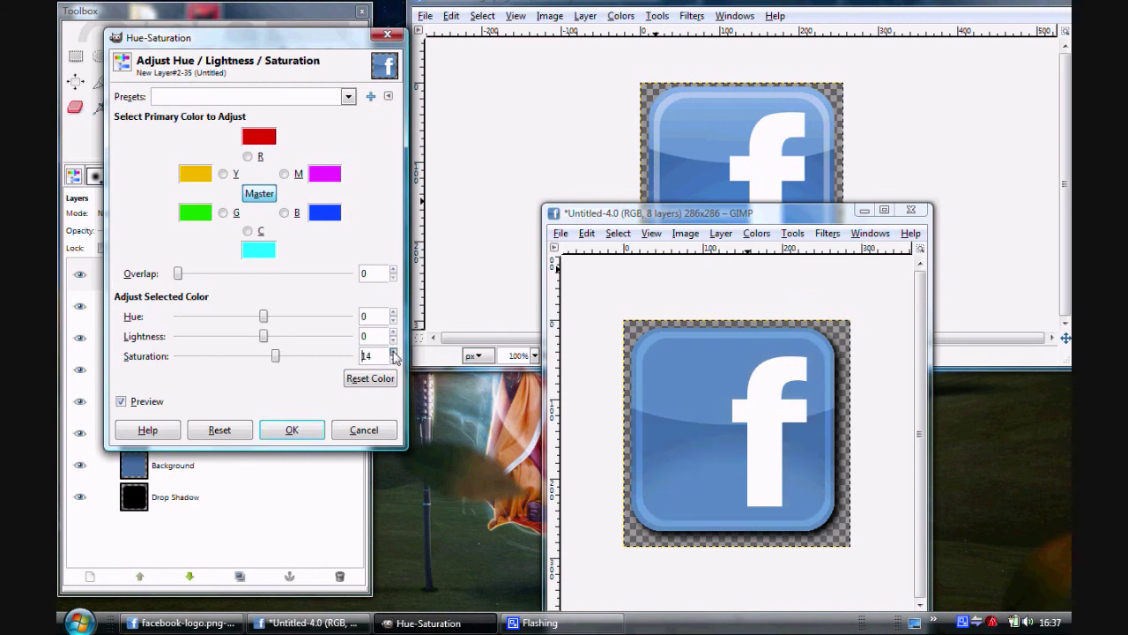
pyautogui.click(394, 352)
pyautogui.click(393, 342)
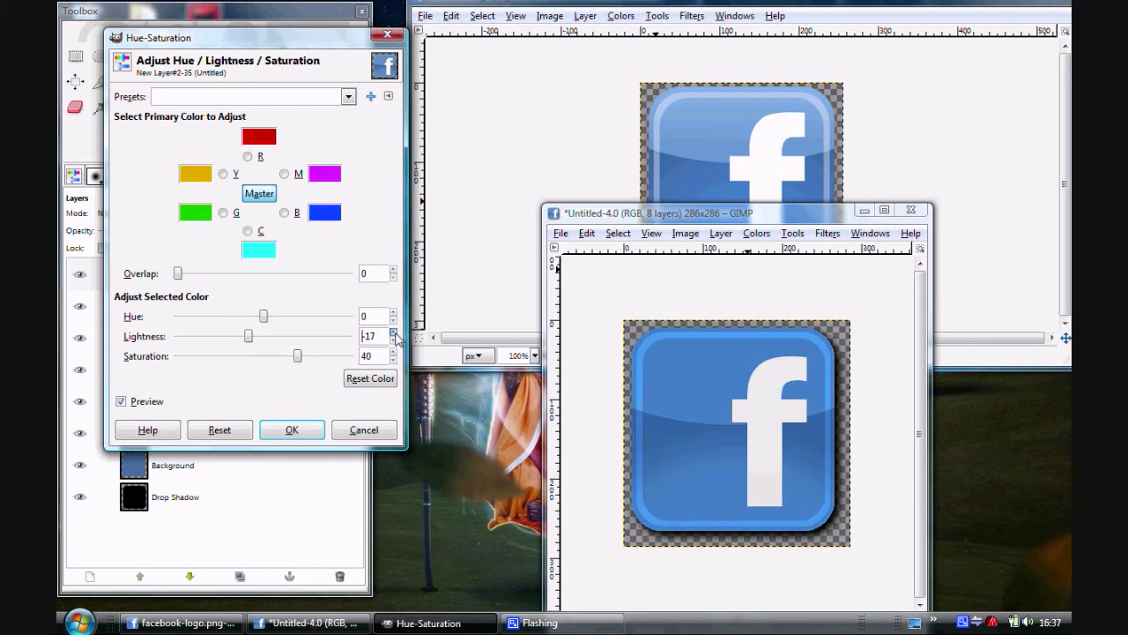
pyautogui.click(393, 334)
pyautogui.click(393, 334)
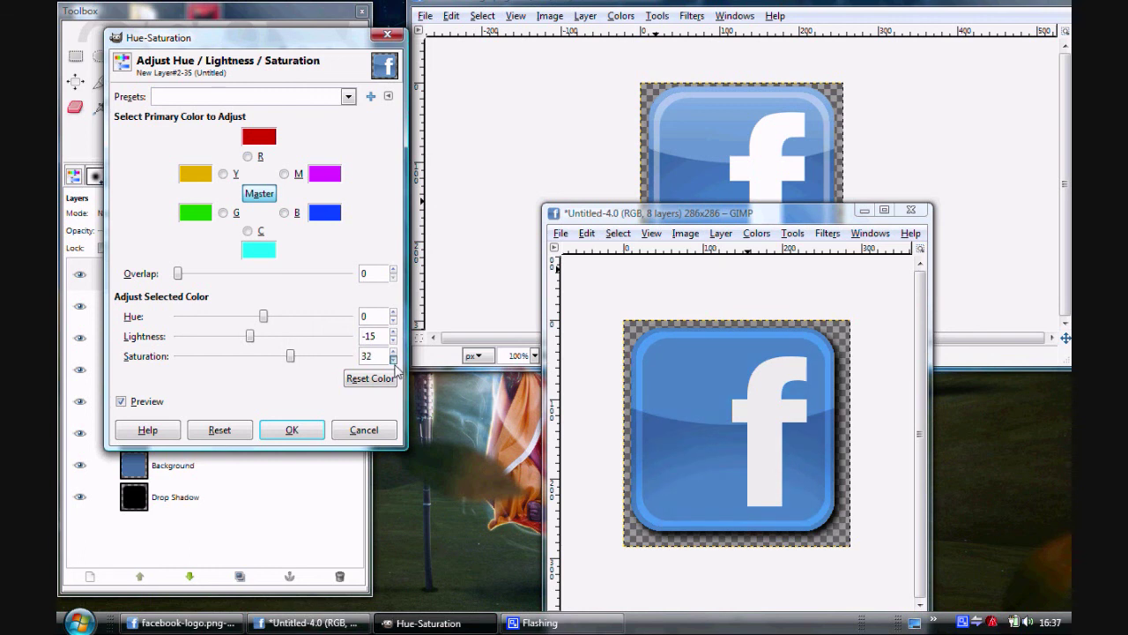
pyautogui.click(393, 359)
pyautogui.click(393, 334)
pyautogui.click(393, 334)
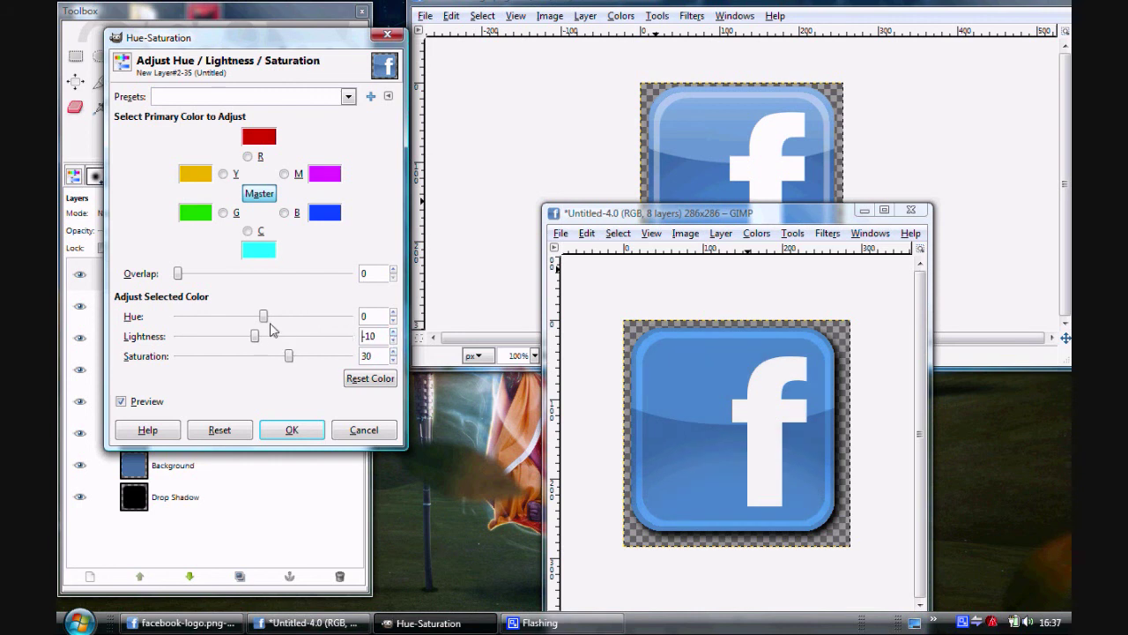
pyautogui.moveTo(265, 317); pyautogui.dragTo(265, 319)
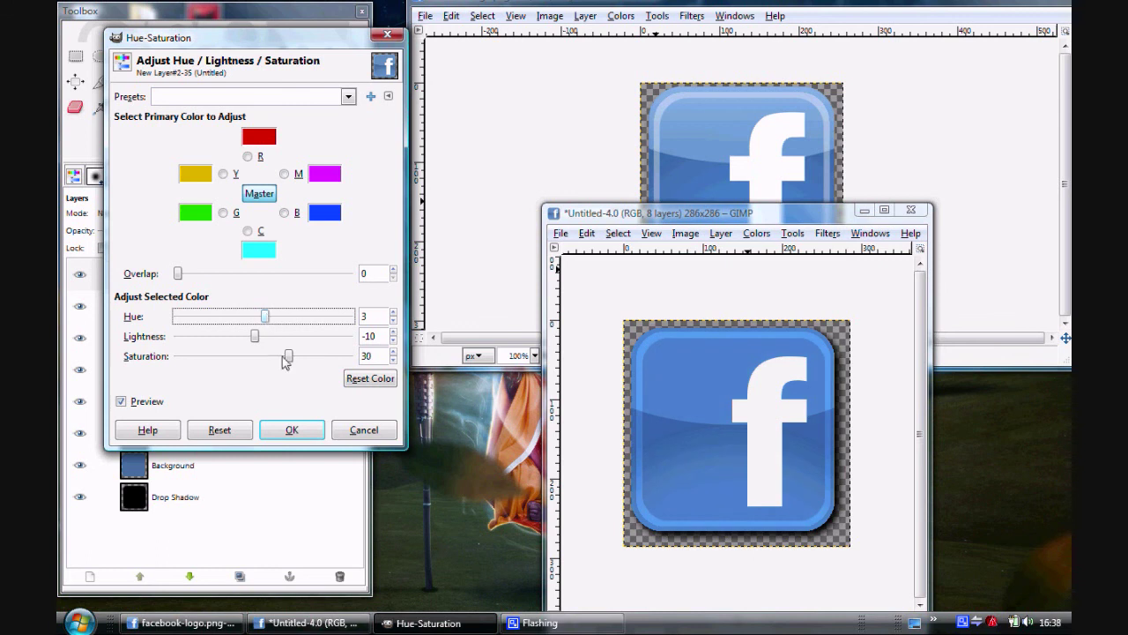
pyautogui.click(292, 429)
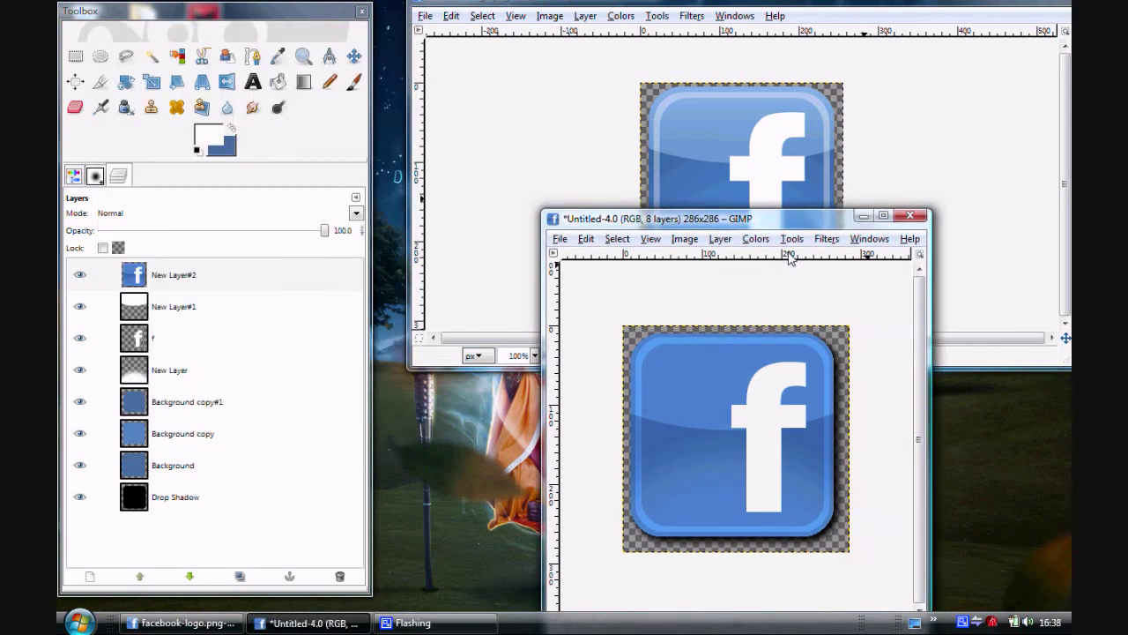
pyautogui.moveTo(782, 217); pyautogui.dragTo(811, 302)
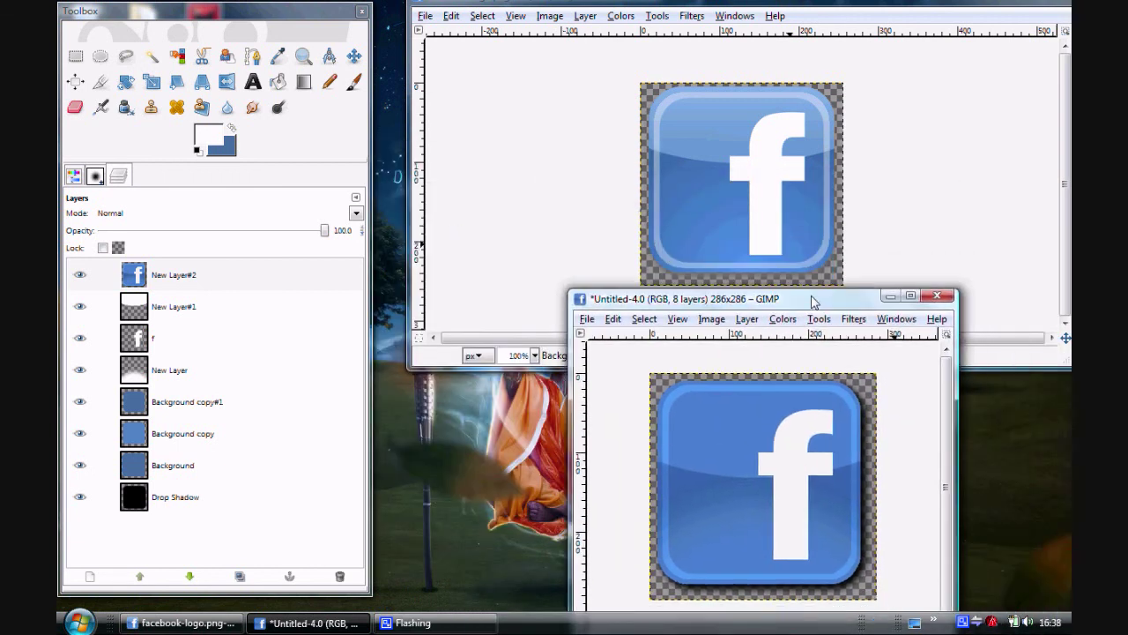
pyautogui.rightClick(967, 621)
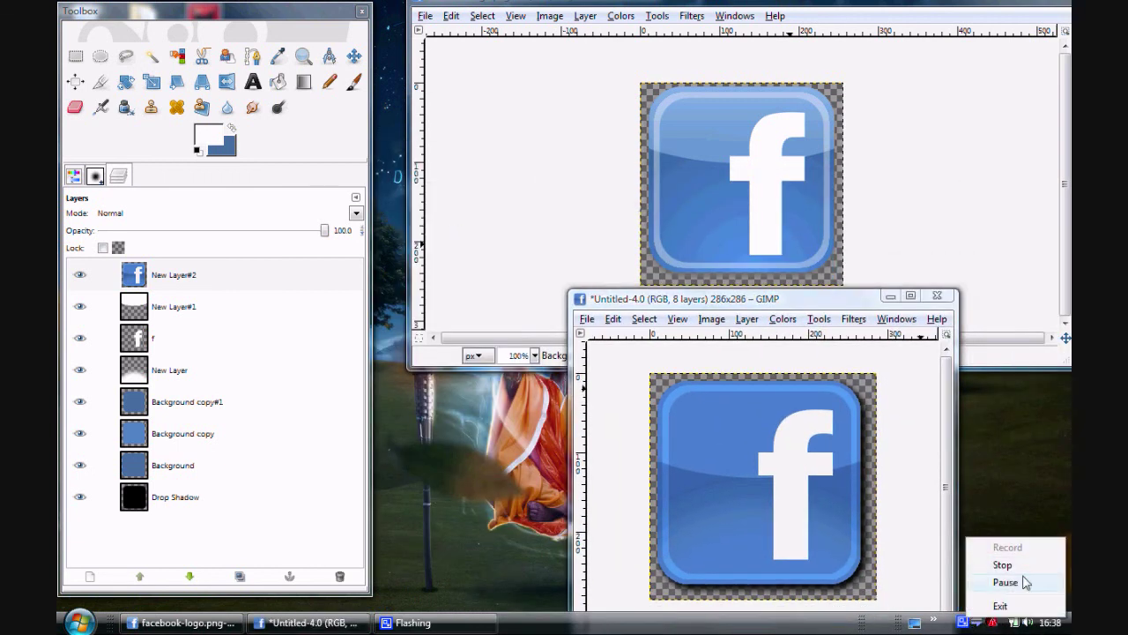